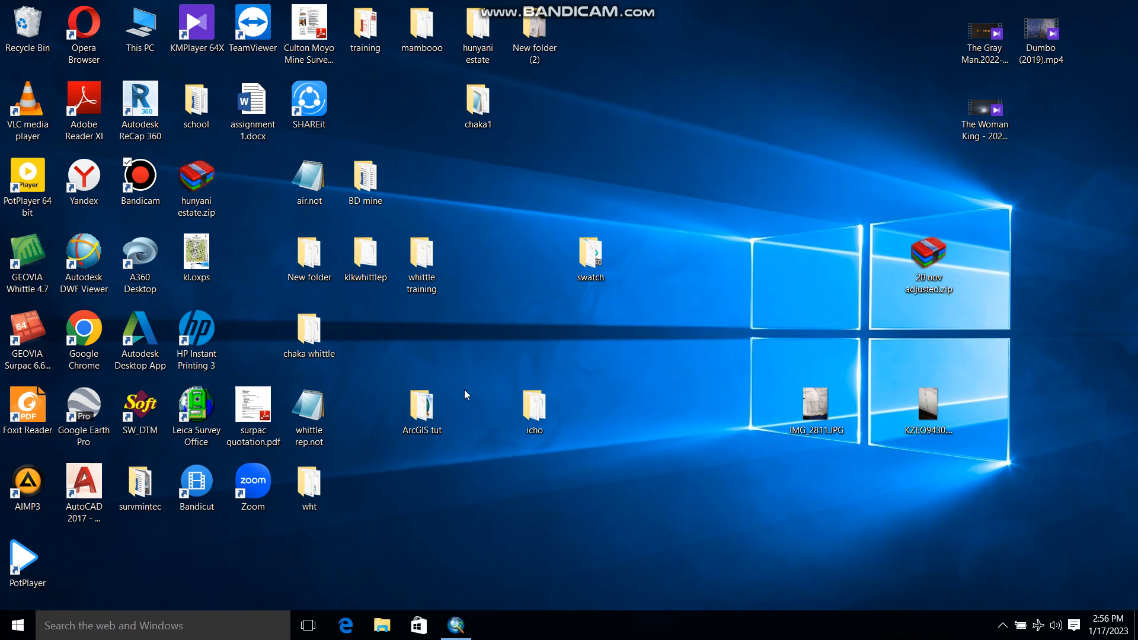
# Step: Open the desktop folder ArcGIS tut containing the goromonzi.jpg map, search Windows for "arc" and switch to ArcMap
pyautogui.doubleClick(439, 403)
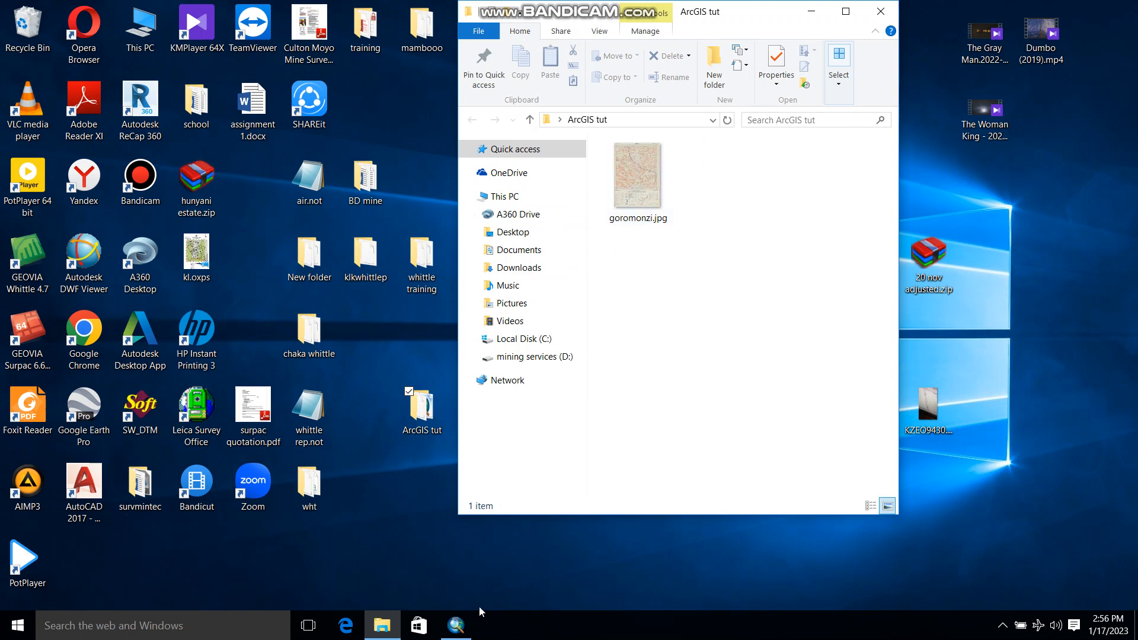
pyautogui.click(200, 629)
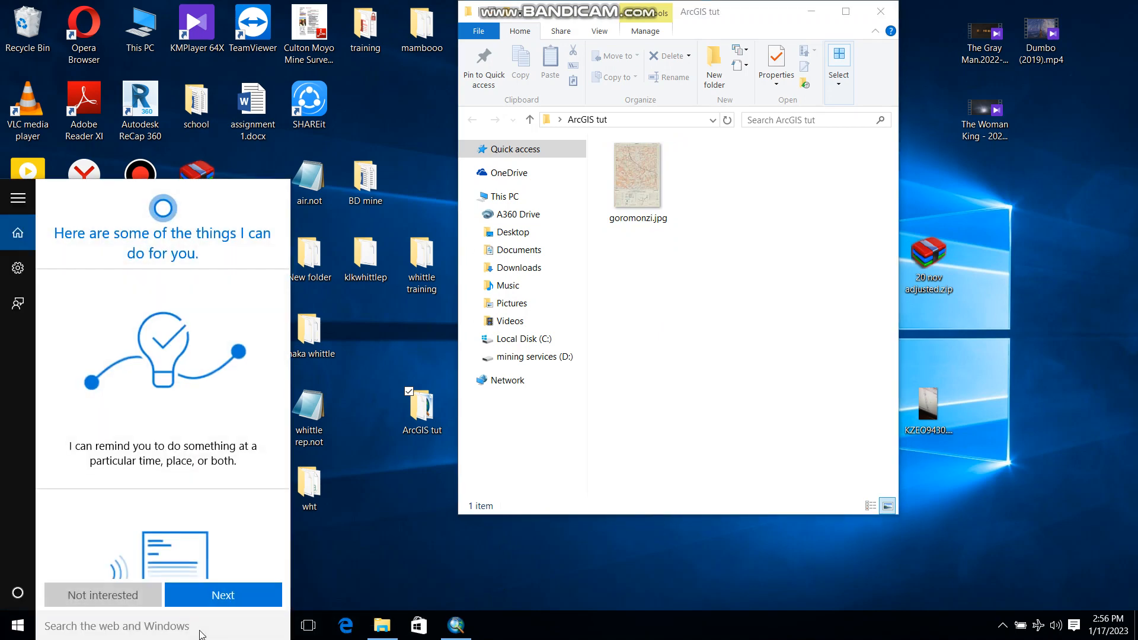
pyautogui.write('arc')
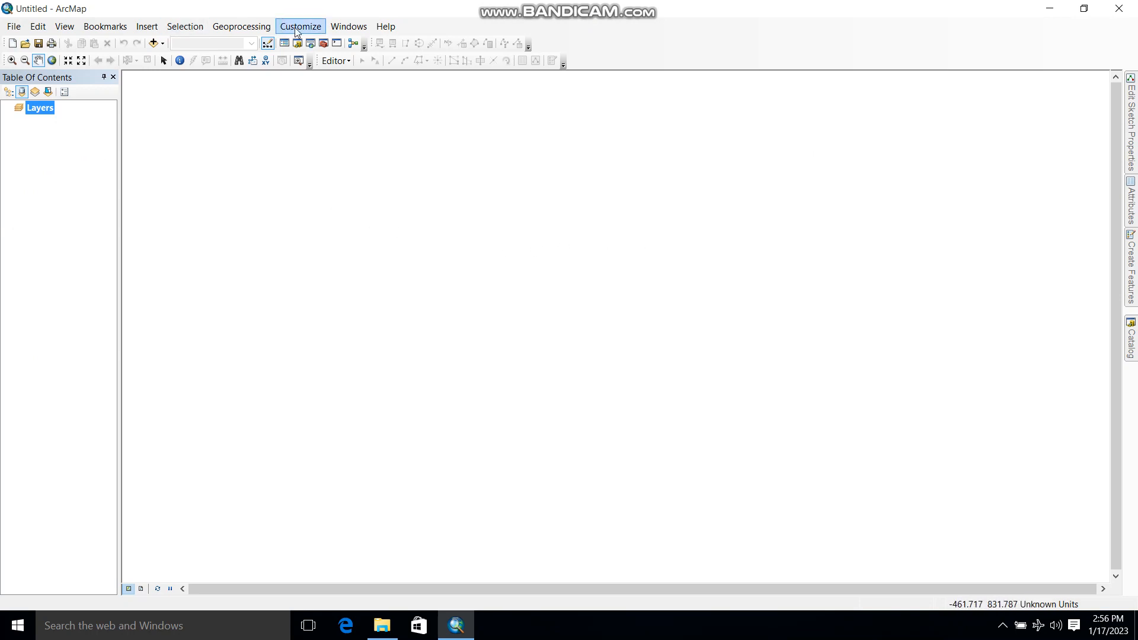
# Step: Show the Catalog and connect it to the desktop folder ArcGIS tut
pyautogui.click(349, 26)
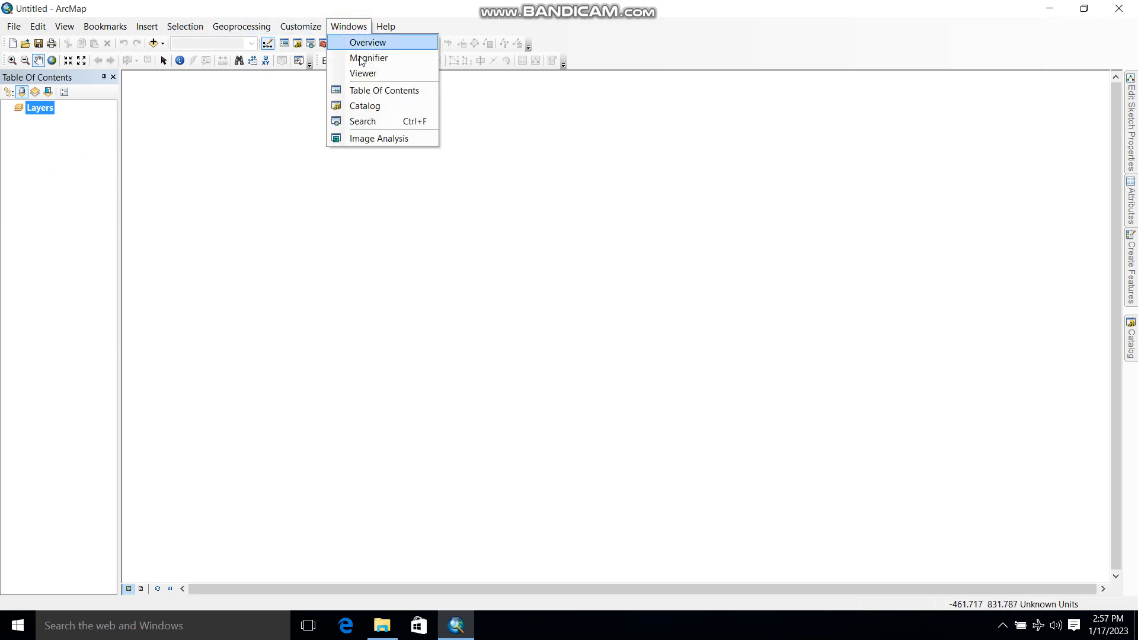
pyautogui.click(373, 109)
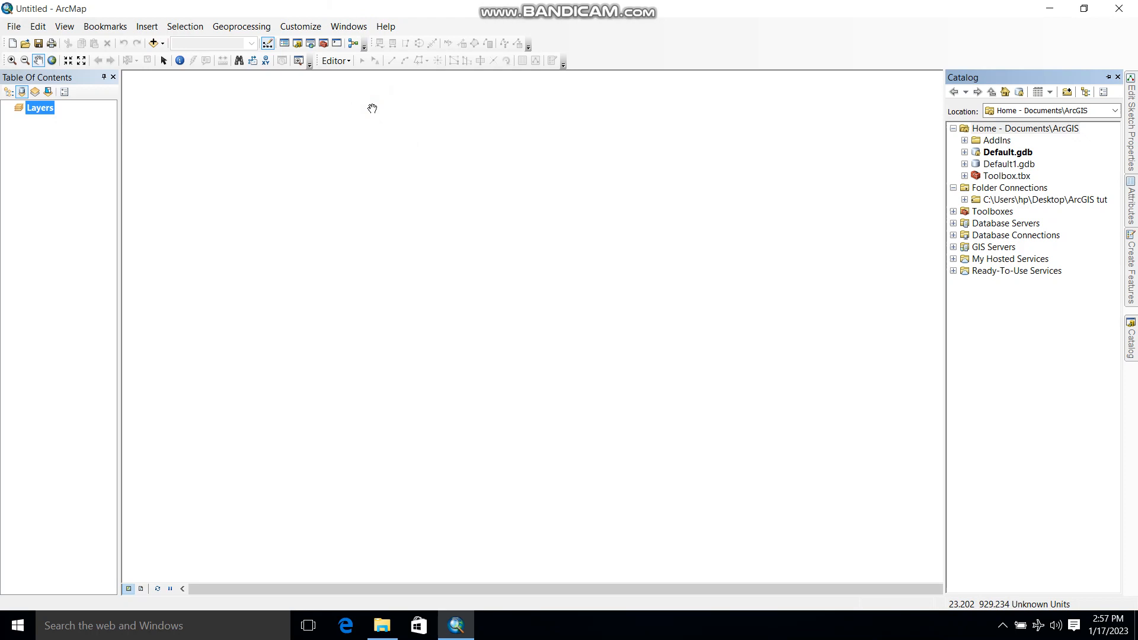
pyautogui.click(1015, 189)
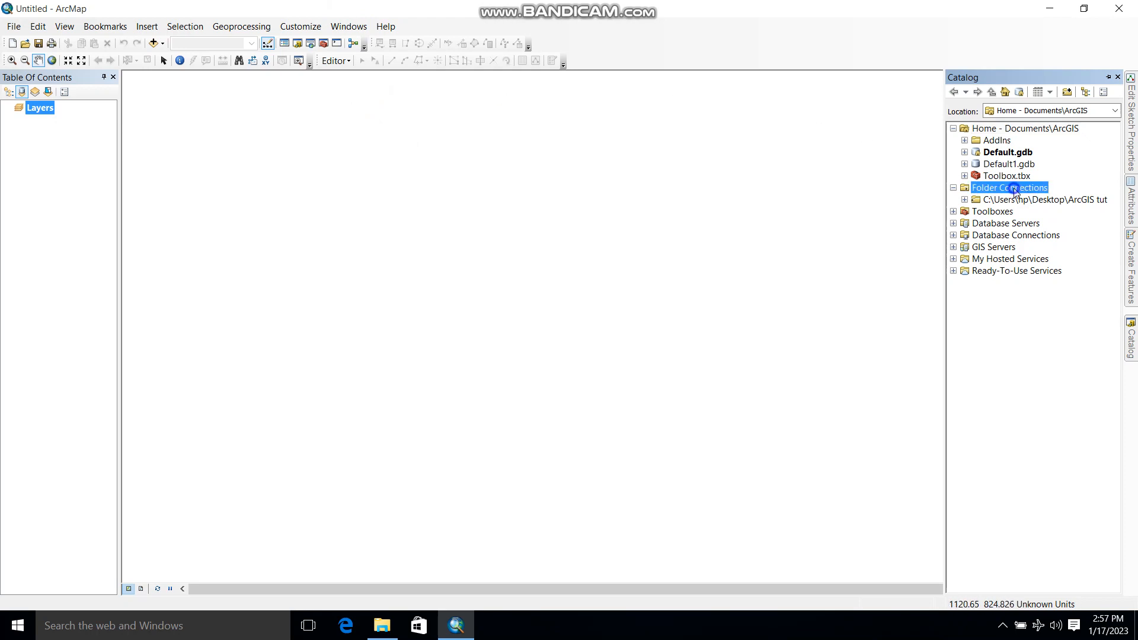
pyautogui.rightClick(1016, 189)
pyautogui.click(1061, 198)
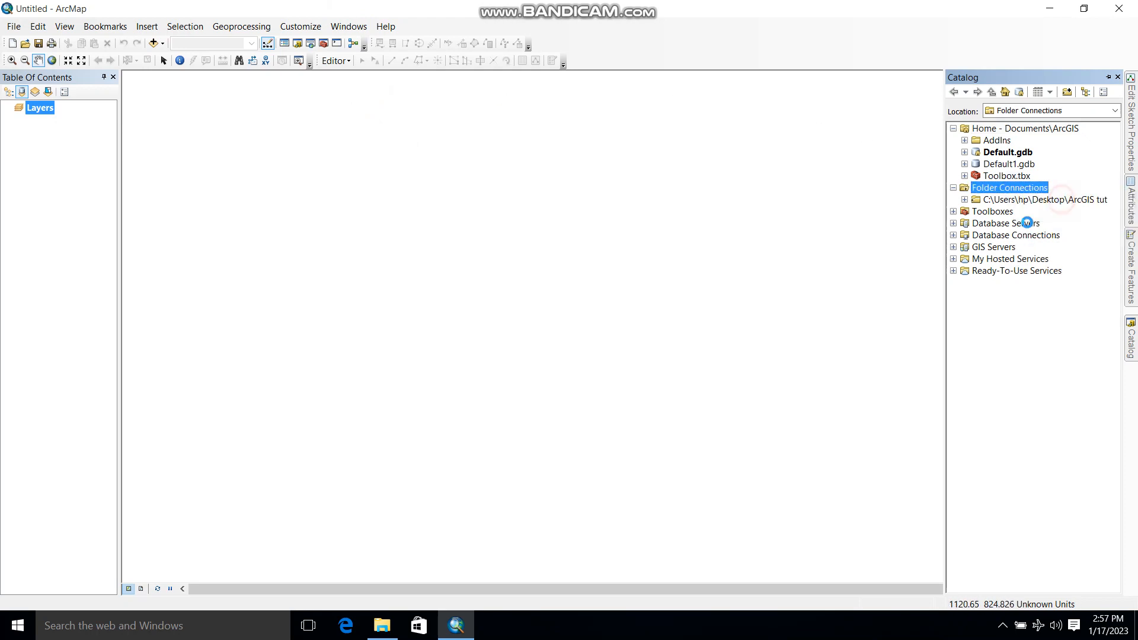
pyautogui.click(528, 348)
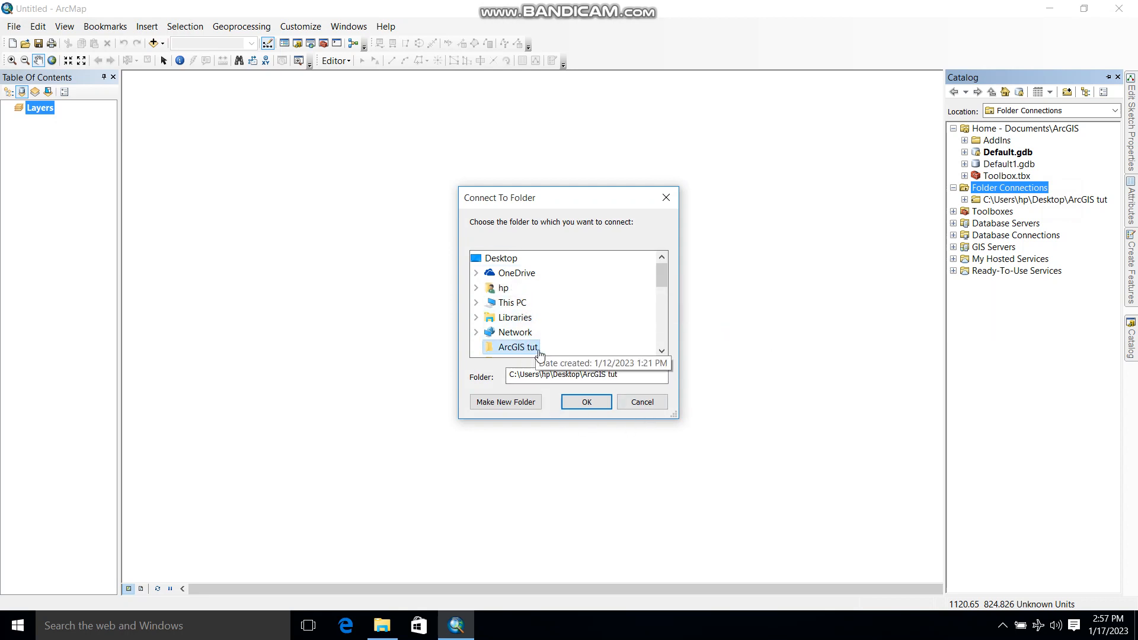
pyautogui.click(589, 405)
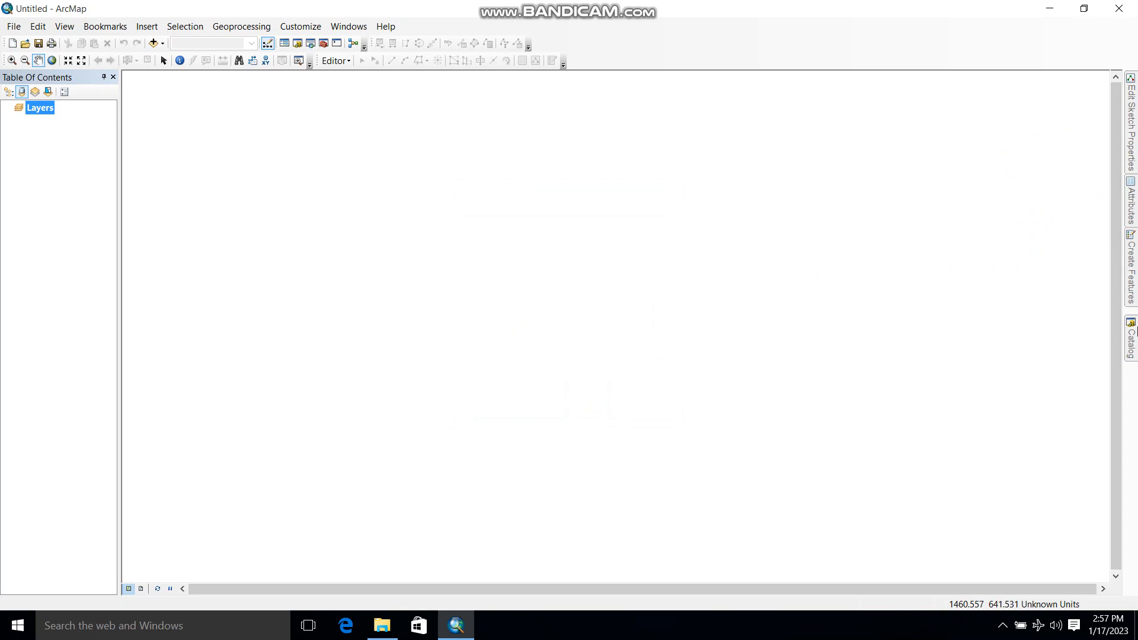
# Step: Add goromonzi.jpg from the connected ArcGIS tut folder to the map and dismiss the spatial reference notice
pyautogui.click(1132, 335)
pyautogui.click(1008, 201)
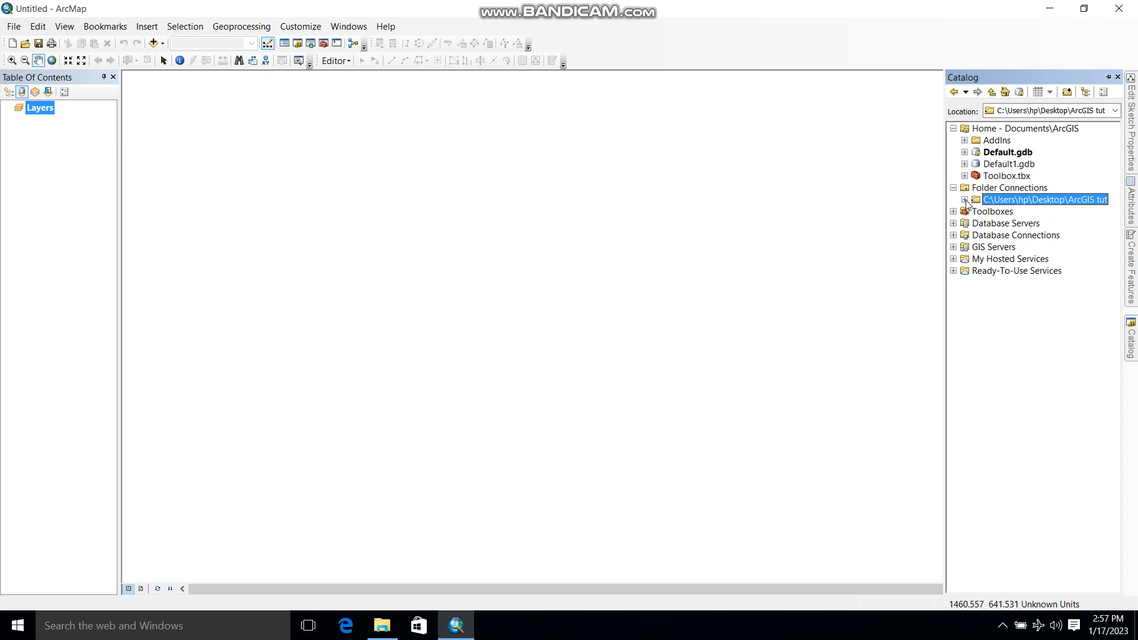
pyautogui.click(966, 200)
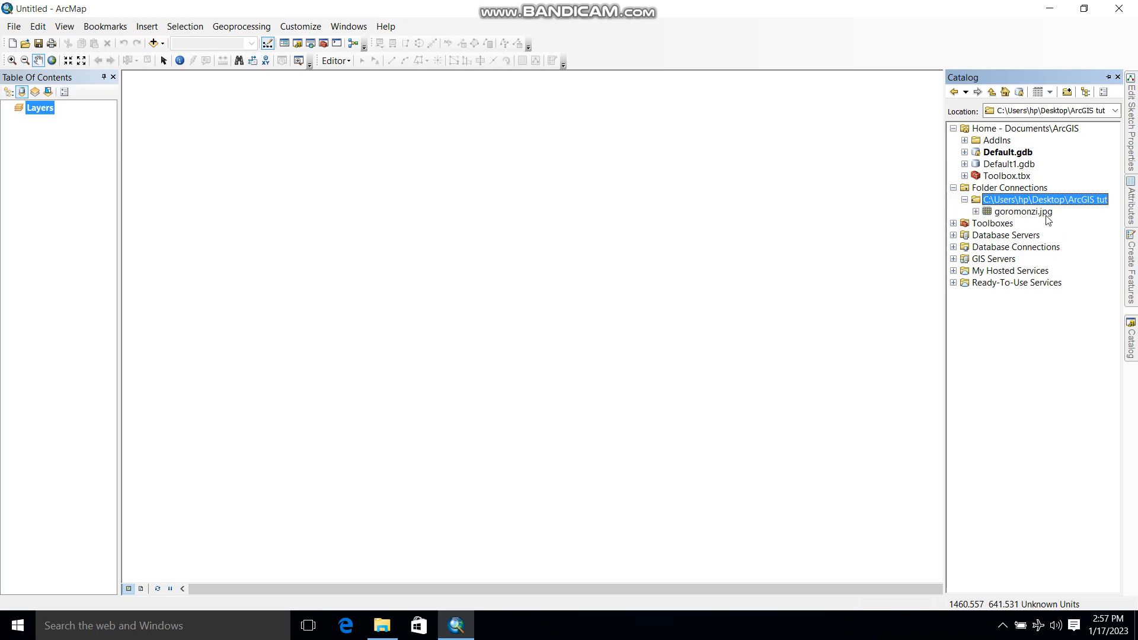
pyautogui.moveTo(1045, 214); pyautogui.dragTo(512, 238)
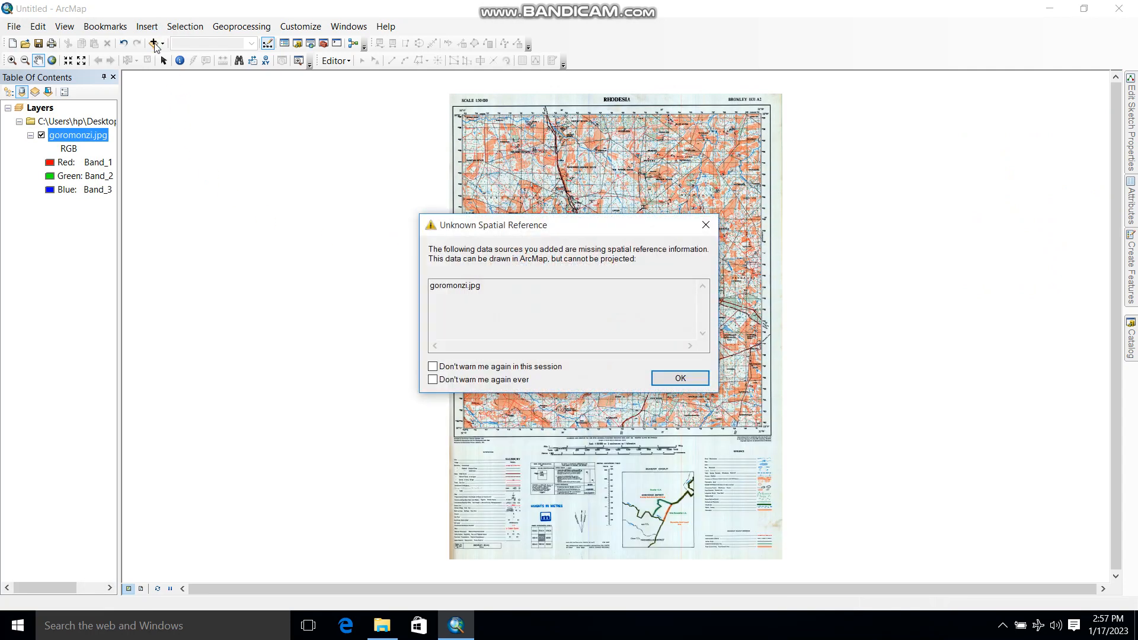
pyautogui.click(682, 383)
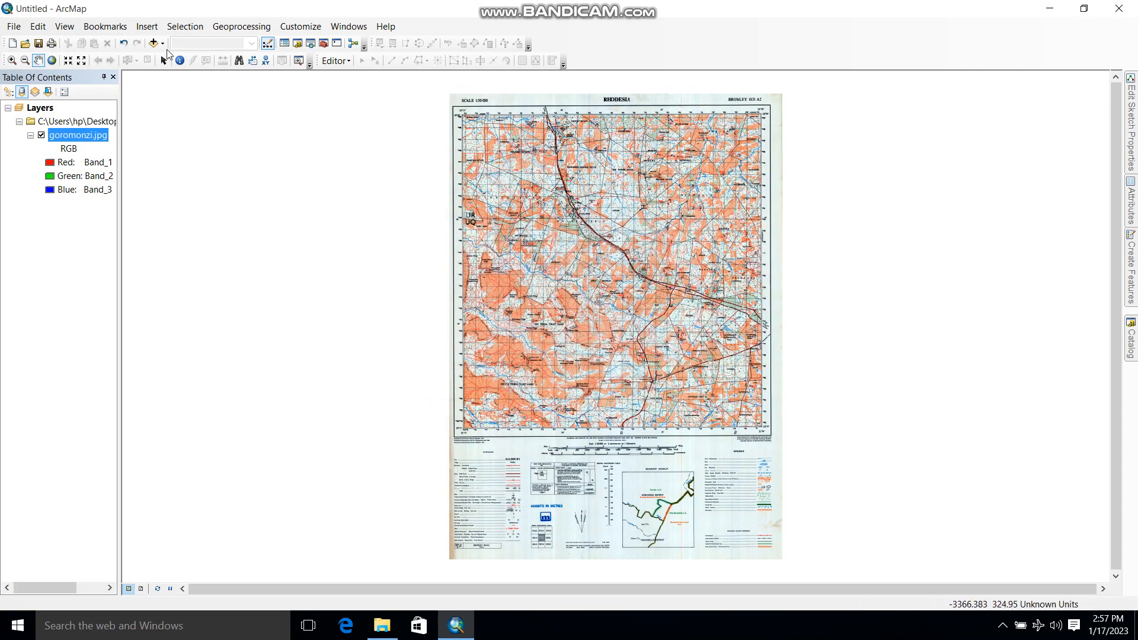
pyautogui.click(153, 44)
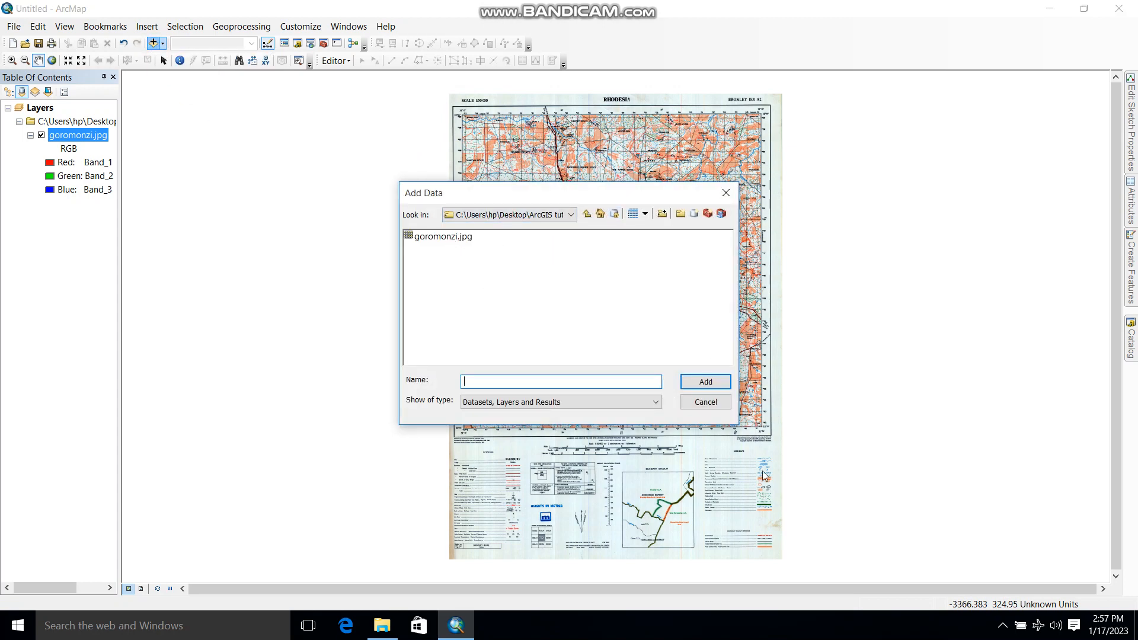
pyautogui.click(726, 192)
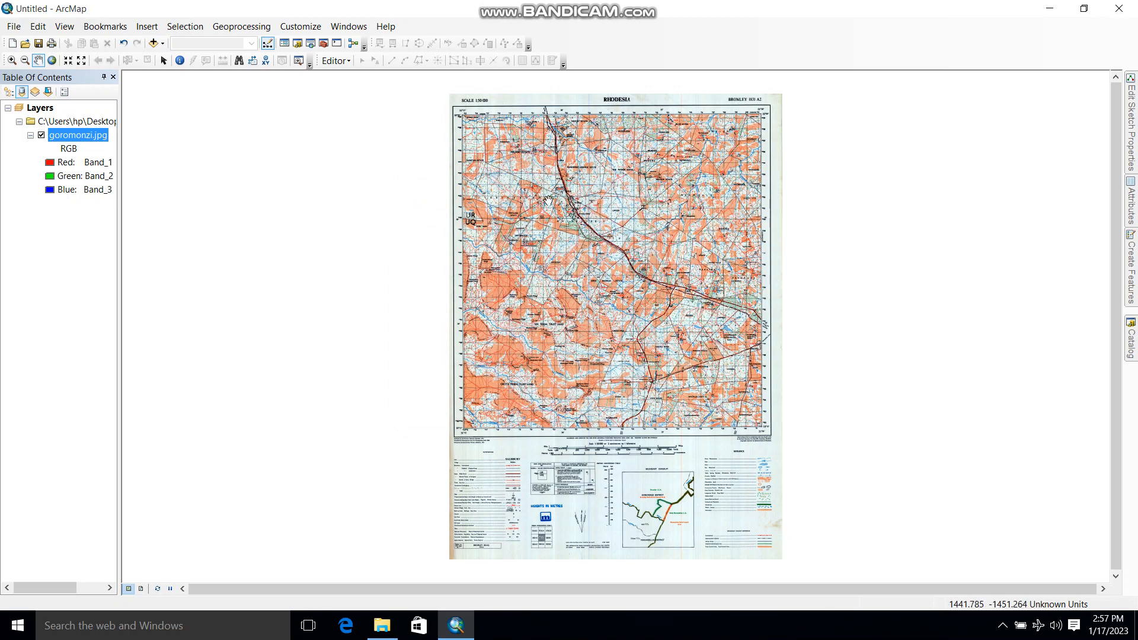
pyautogui.rightClick(49, 109)
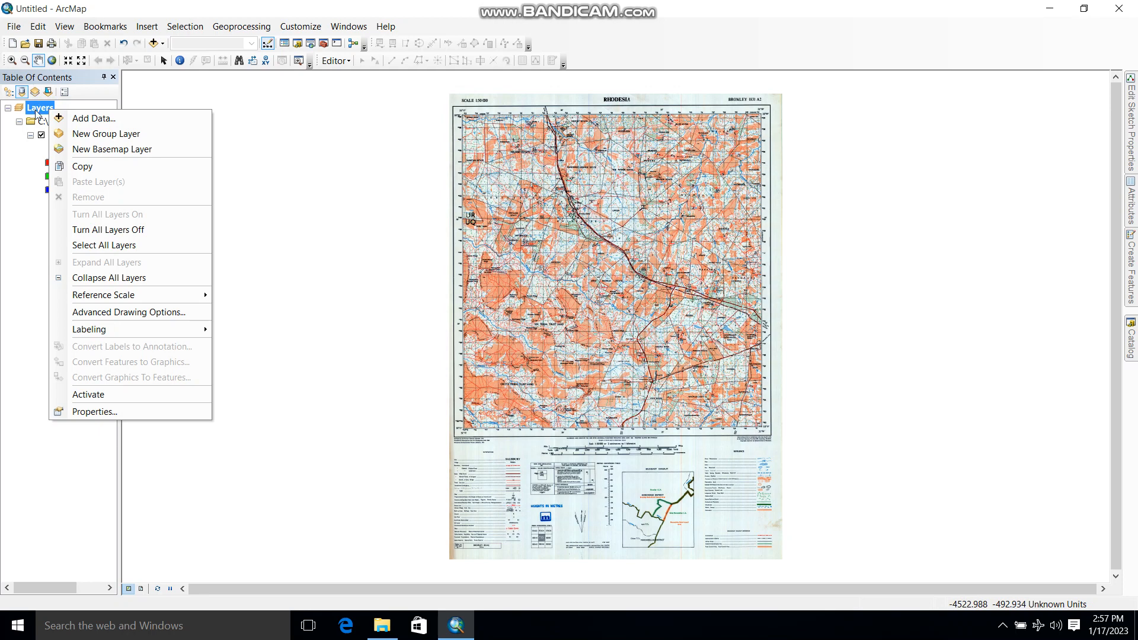
pyautogui.click(137, 410)
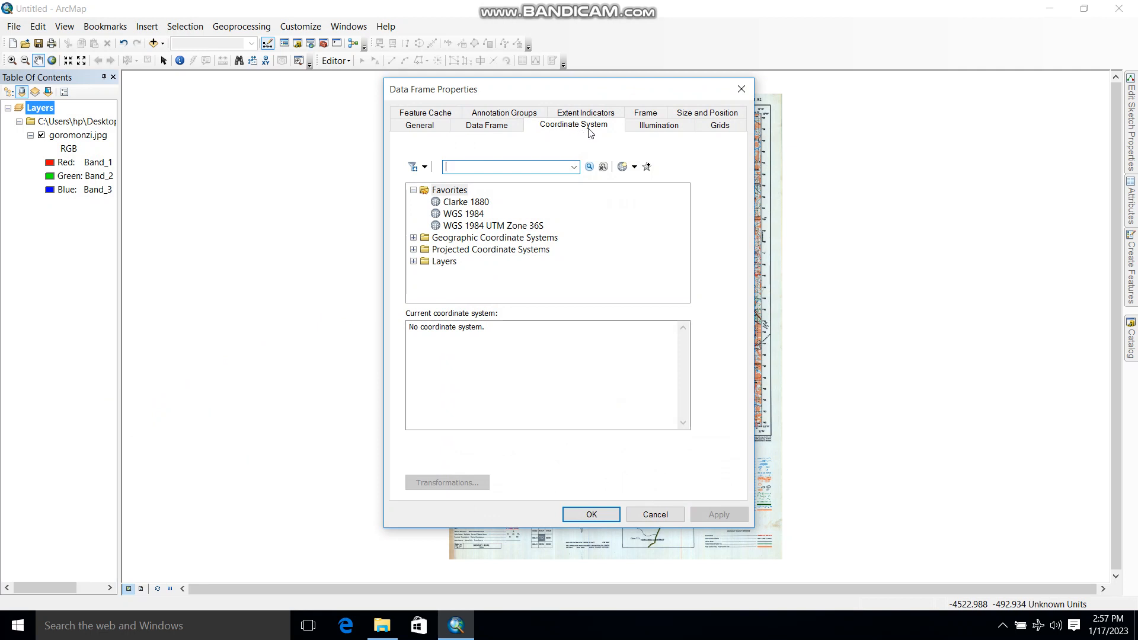
pyautogui.click(735, 91)
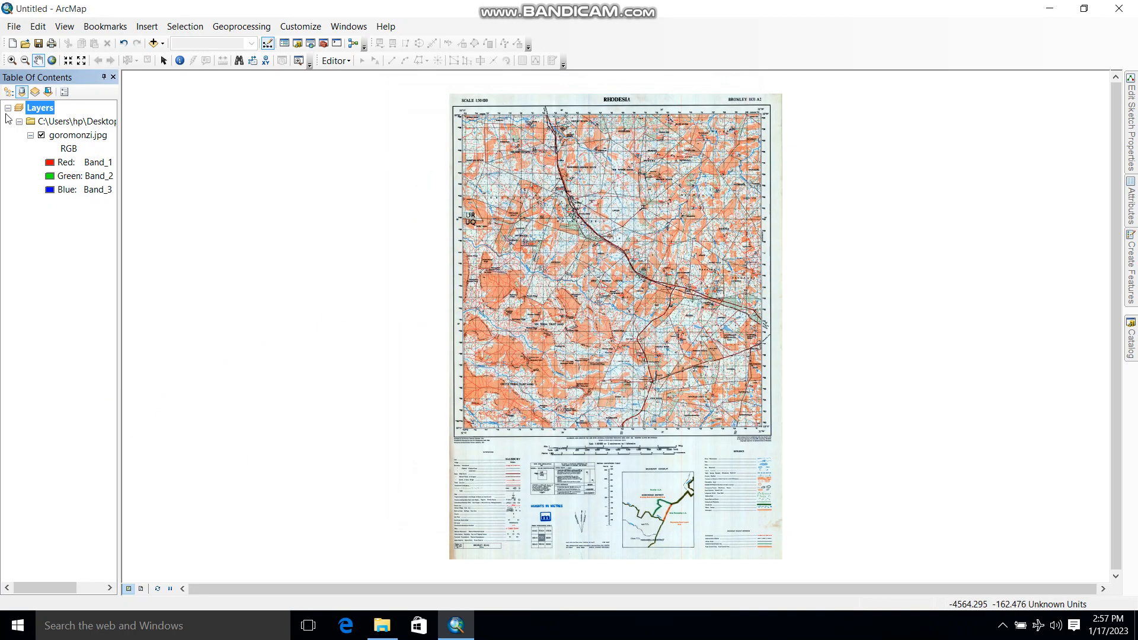
# Step: Check the projection note below the map sheet and set the data frame's coordinate system to the spheroid-based geographic system Clarke 1880
pyautogui.click(12, 60)
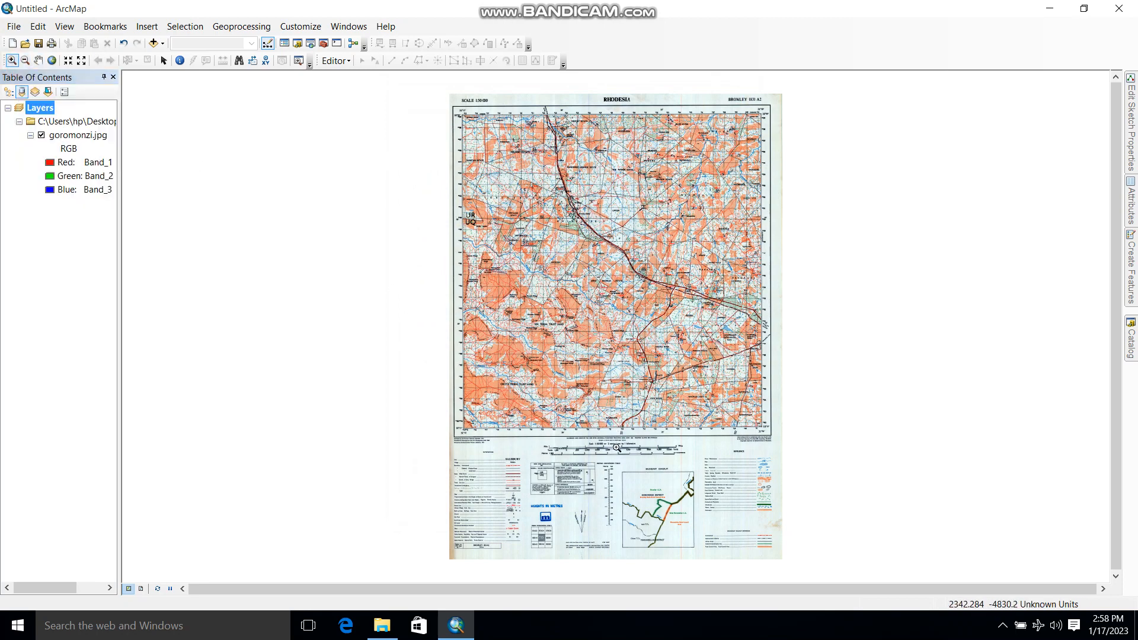
pyautogui.moveTo(602, 431); pyautogui.dragTo(685, 460)
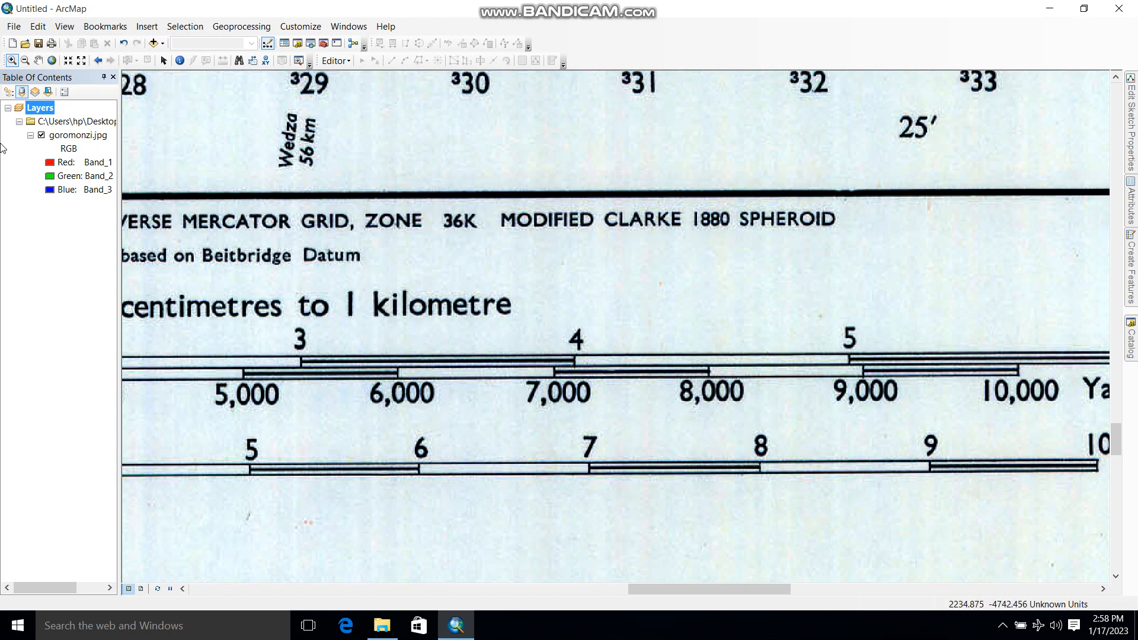
pyautogui.rightClick(43, 112)
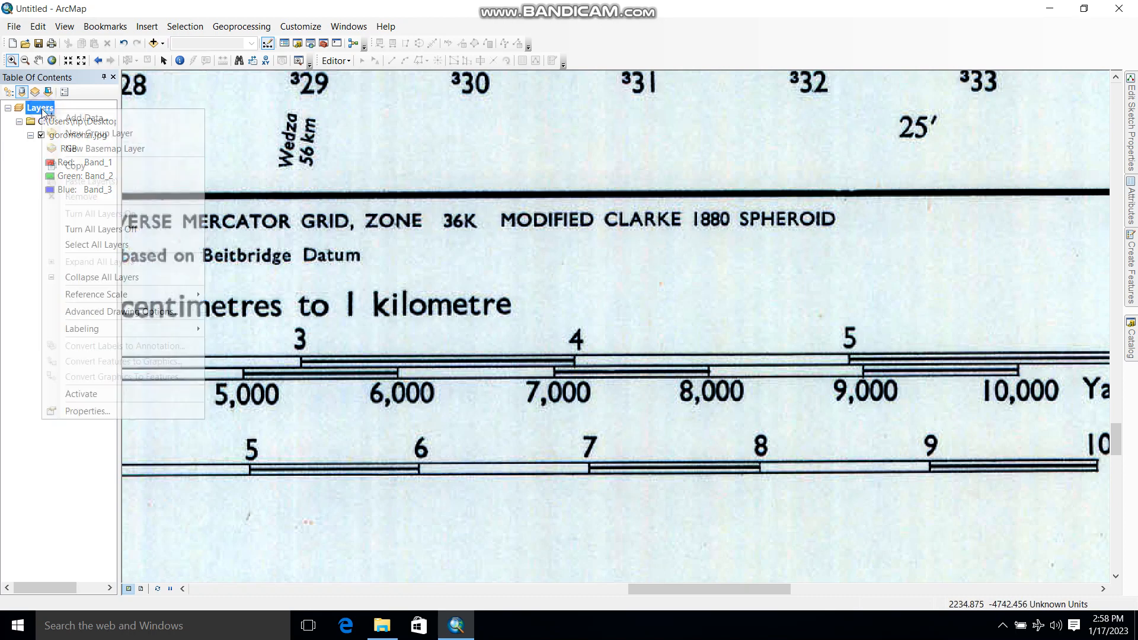
pyautogui.click(95, 414)
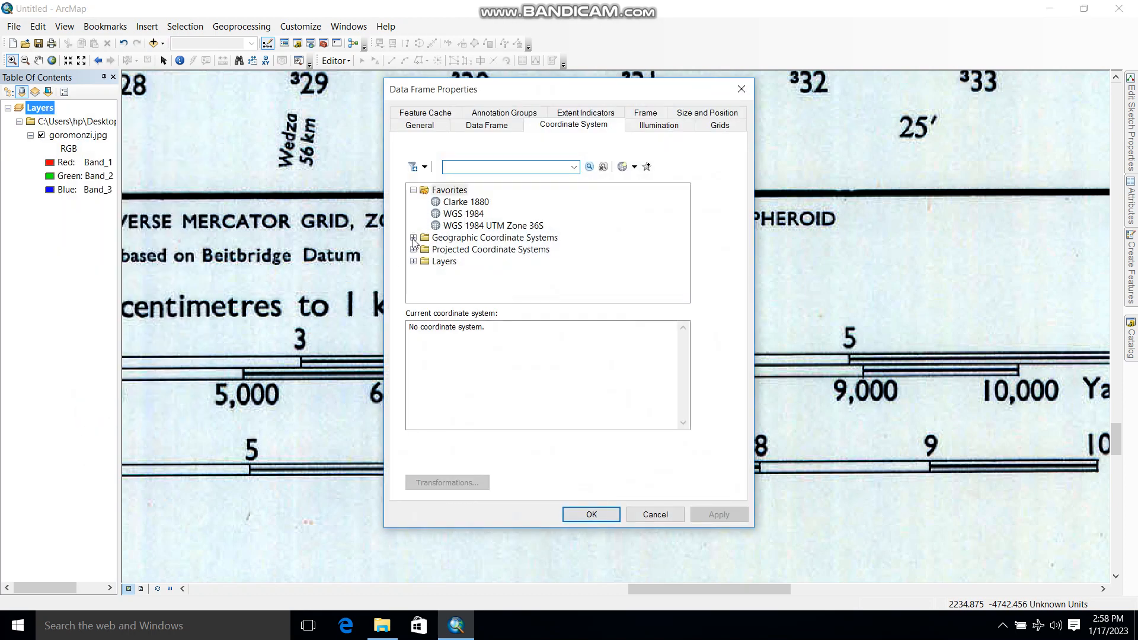
pyautogui.click(413, 238)
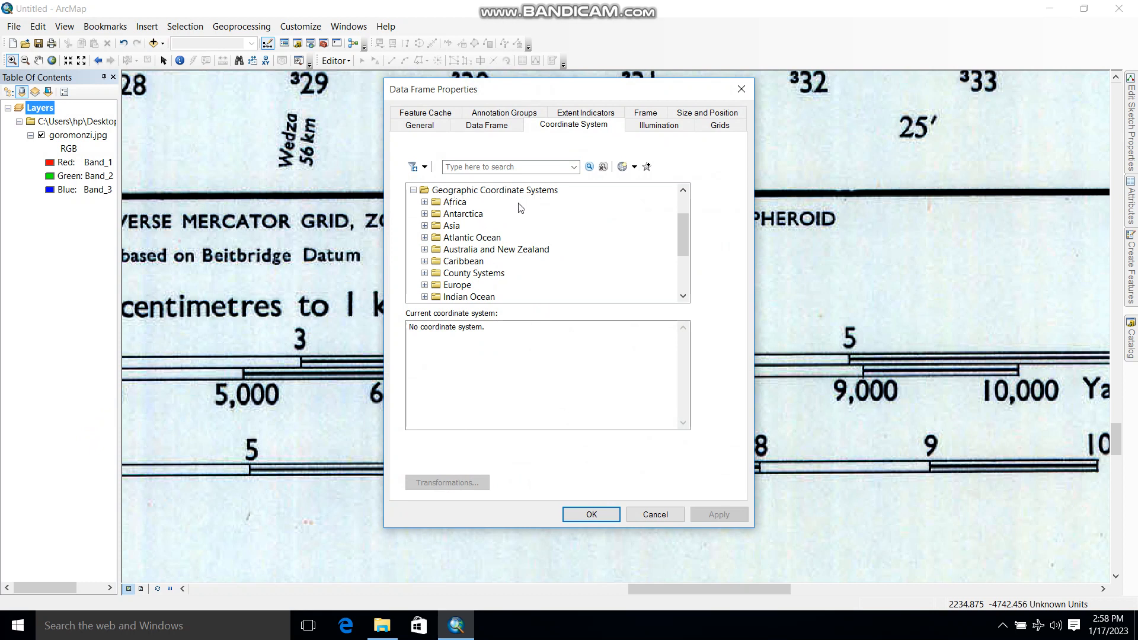
pyautogui.scroll(-1, 502, 255)
pyautogui.scroll(-1, 503, 255)
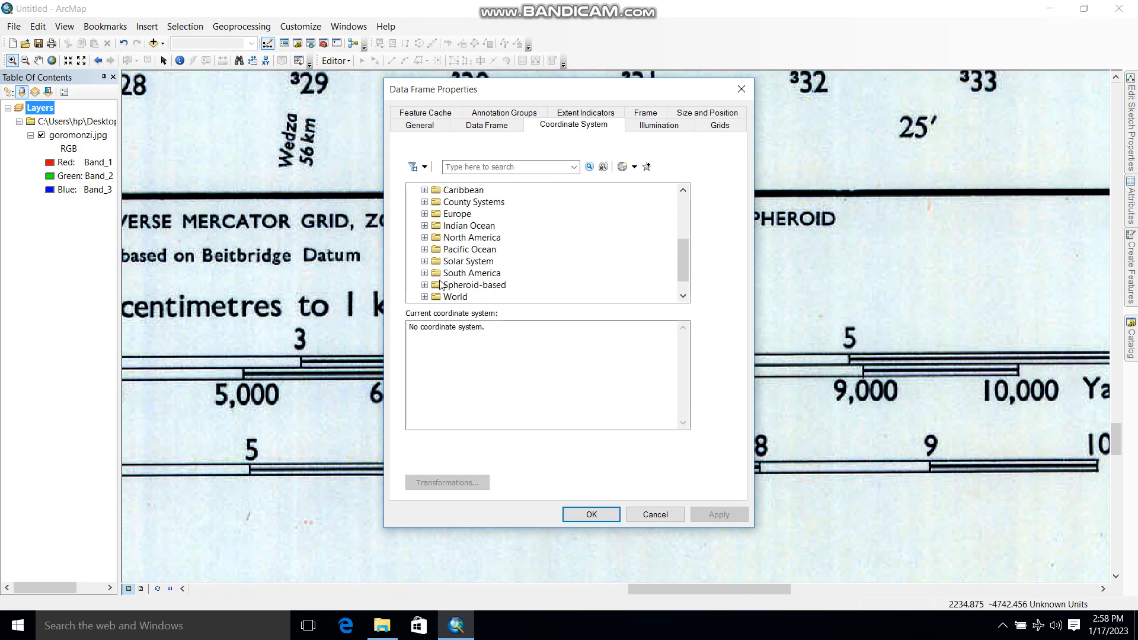
pyautogui.click(424, 285)
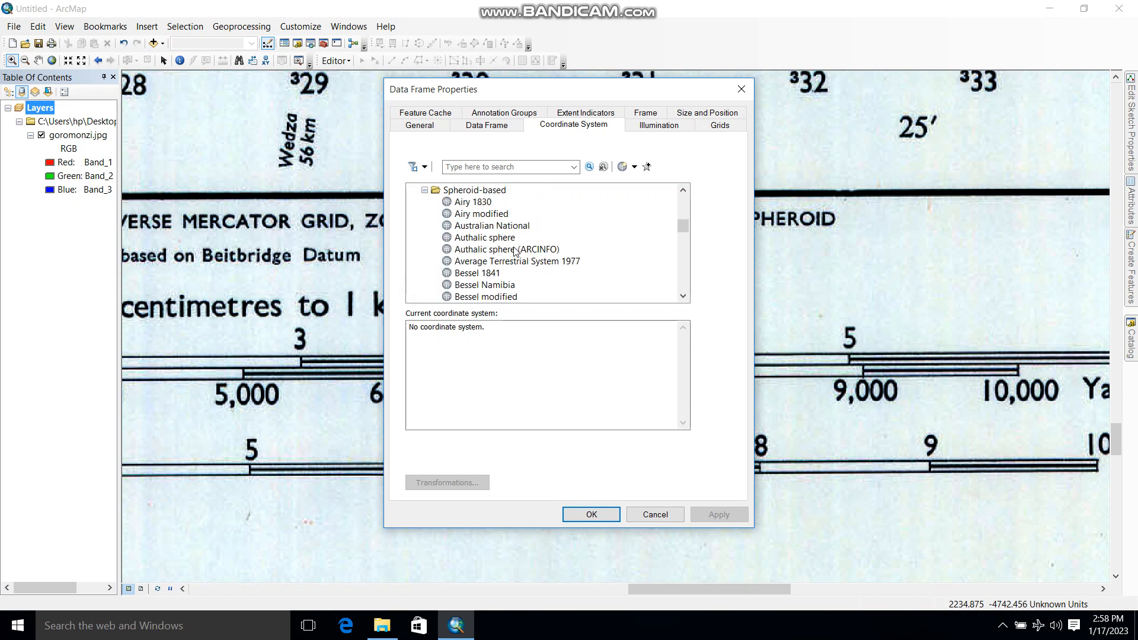
pyautogui.scroll(-2, 515, 251)
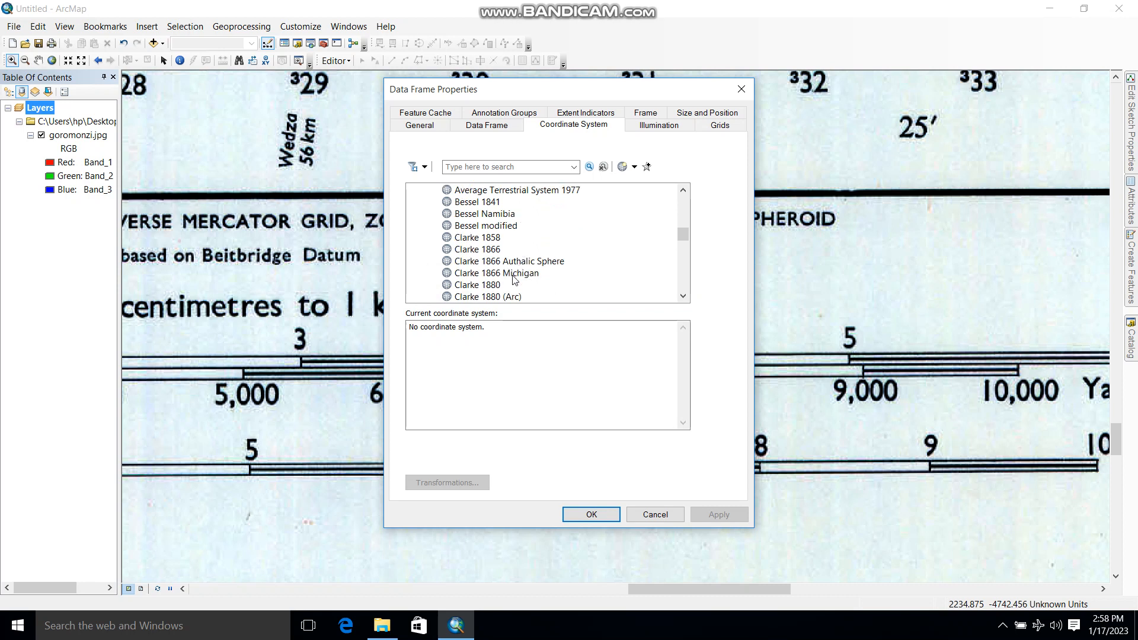
pyautogui.click(480, 287)
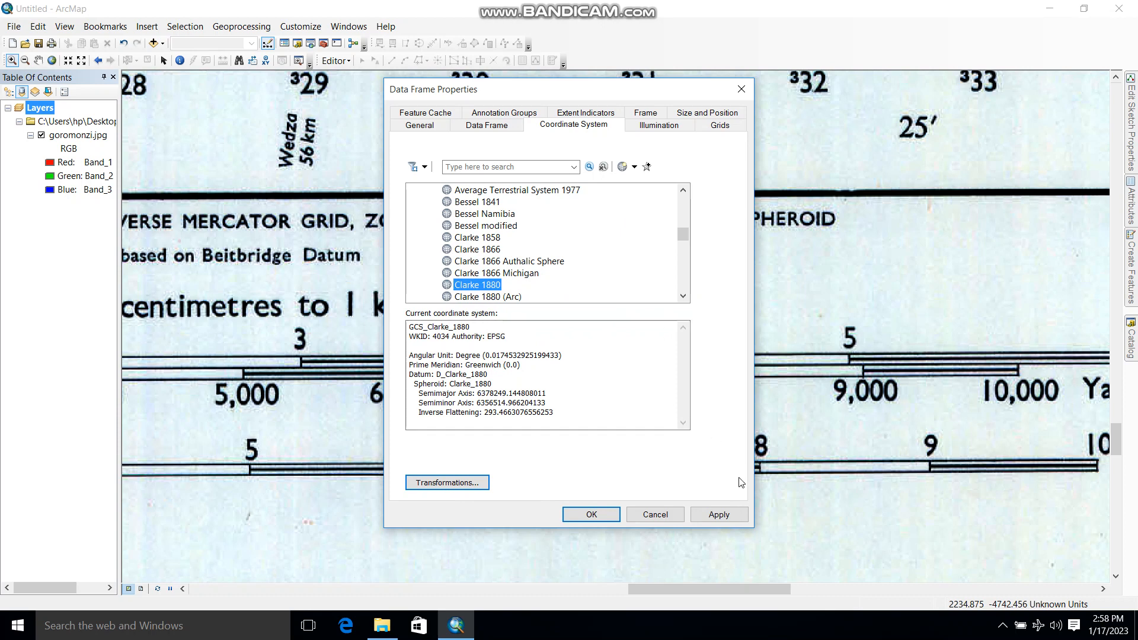
pyautogui.click(731, 515)
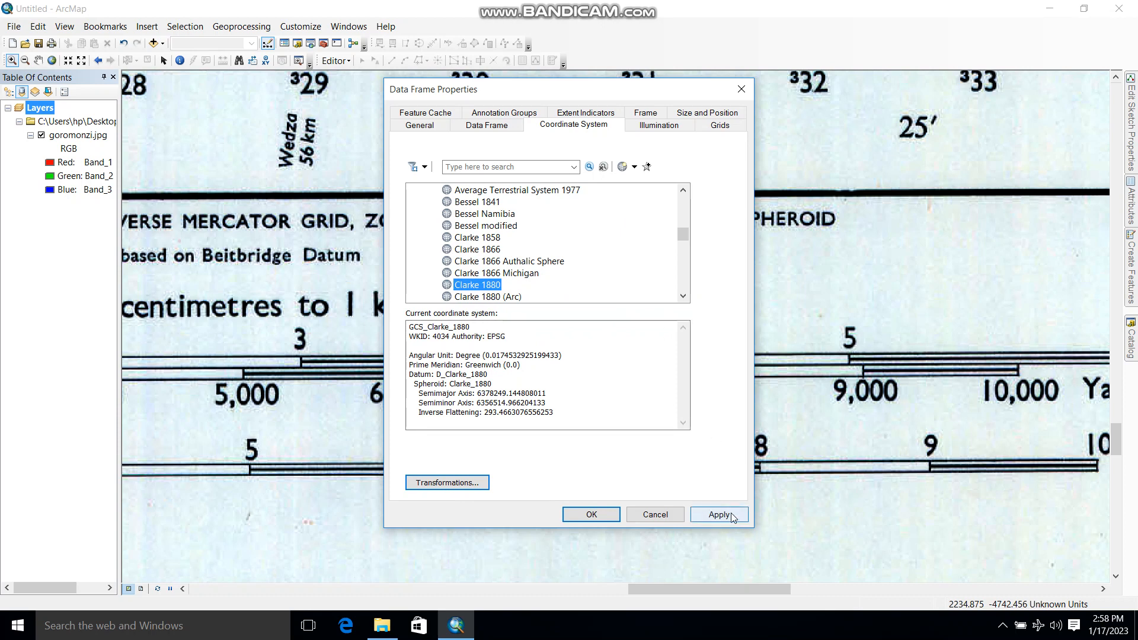
pyautogui.click(591, 514)
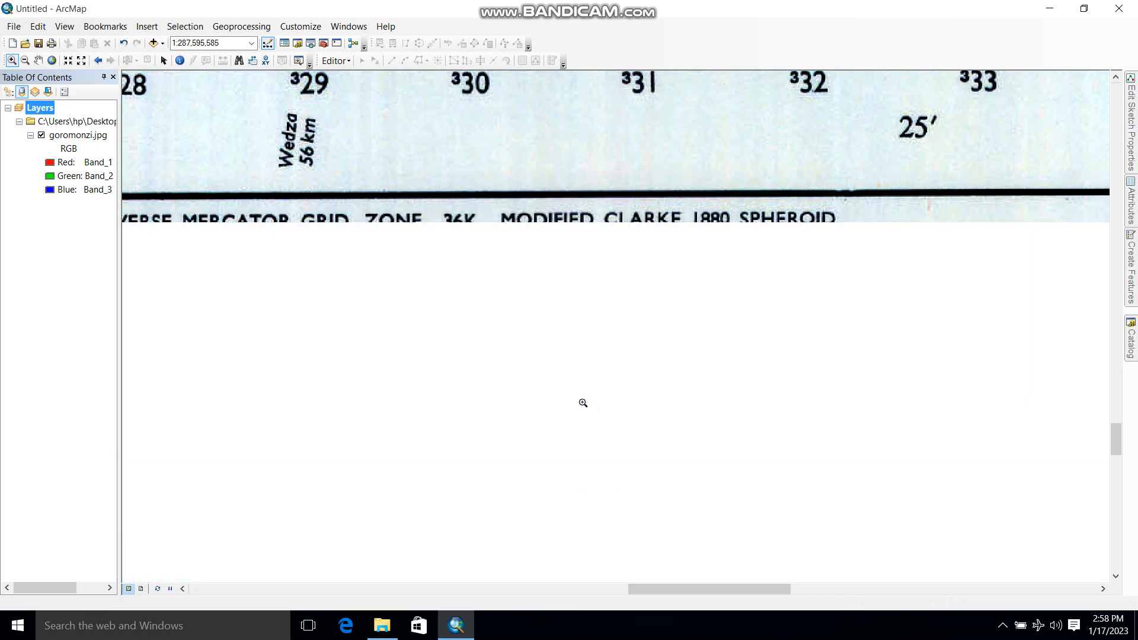
# Step: Examine the grid numbers and latitude/longitude labels at the northwest corner of the goromonzi.jpg map sheet
pyautogui.click(81, 137)
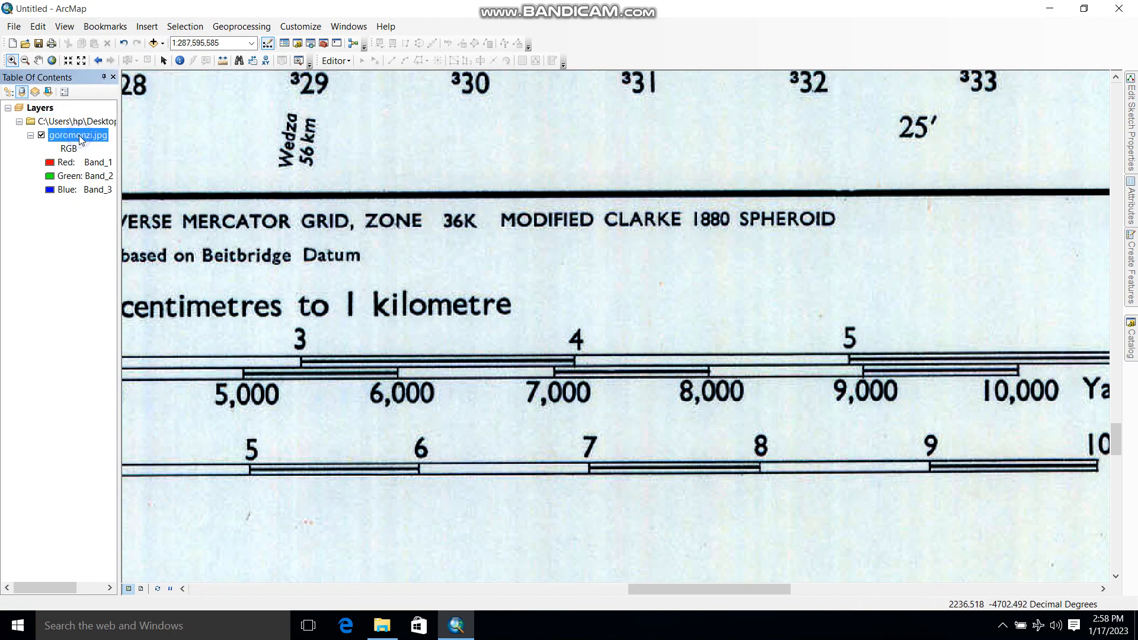
pyautogui.rightClick(81, 140)
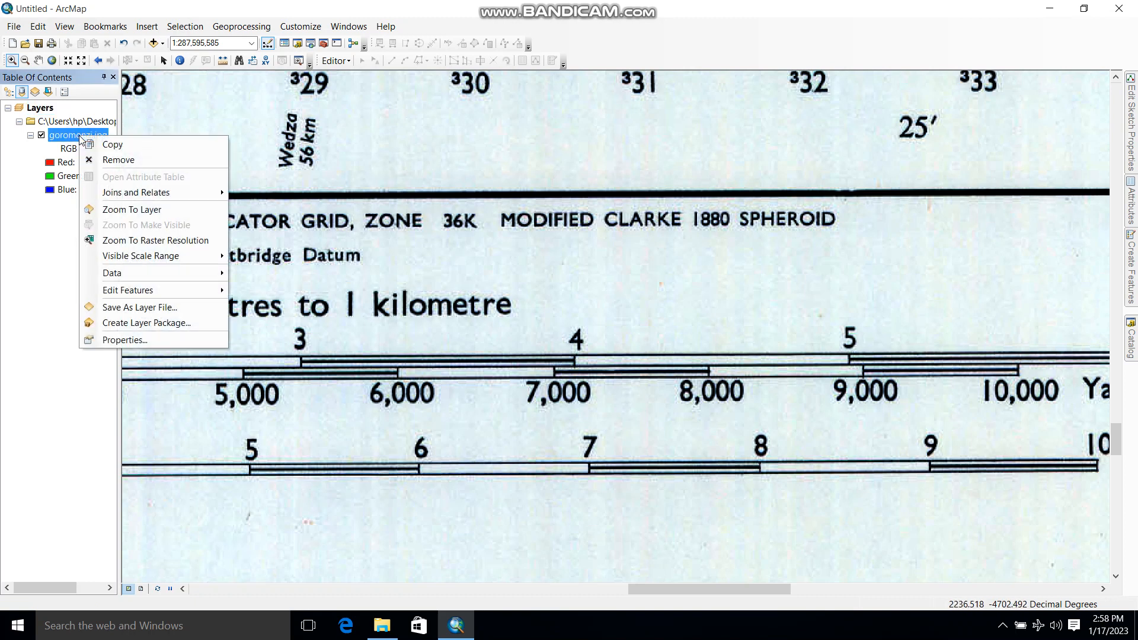
pyautogui.click(152, 210)
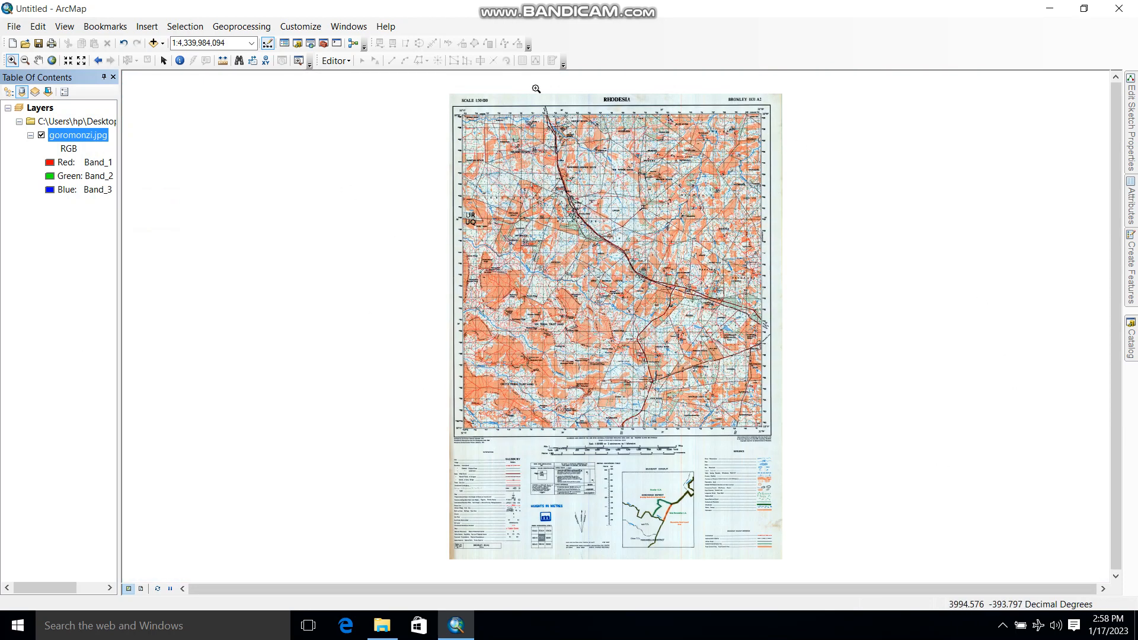
pyautogui.click(11, 60)
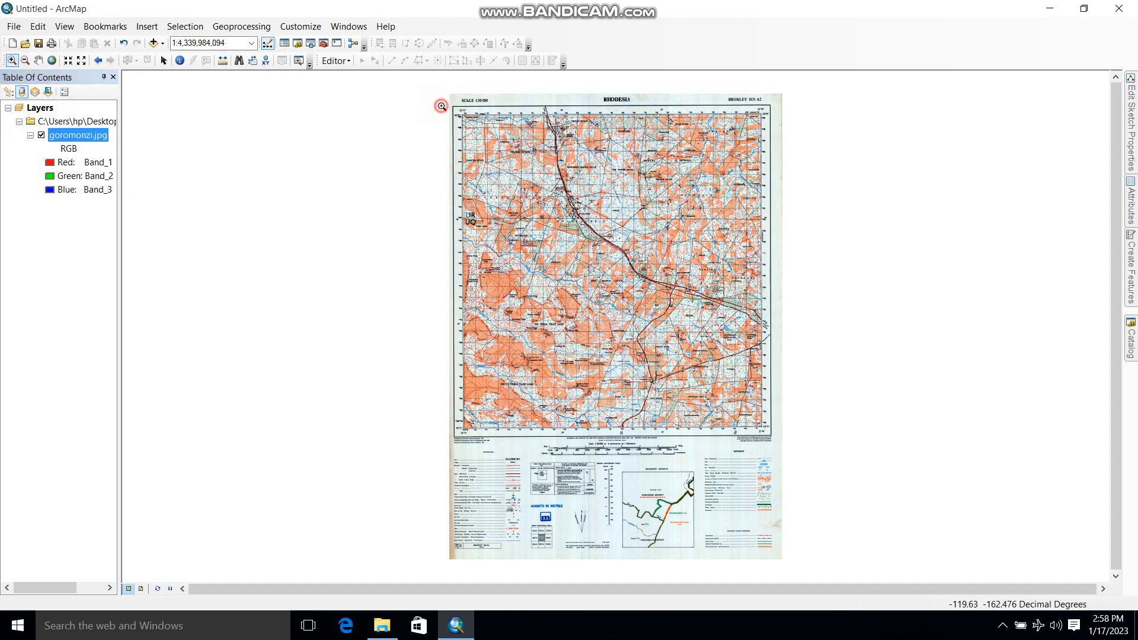
pyautogui.moveTo(440, 105); pyautogui.dragTo(413, 133)
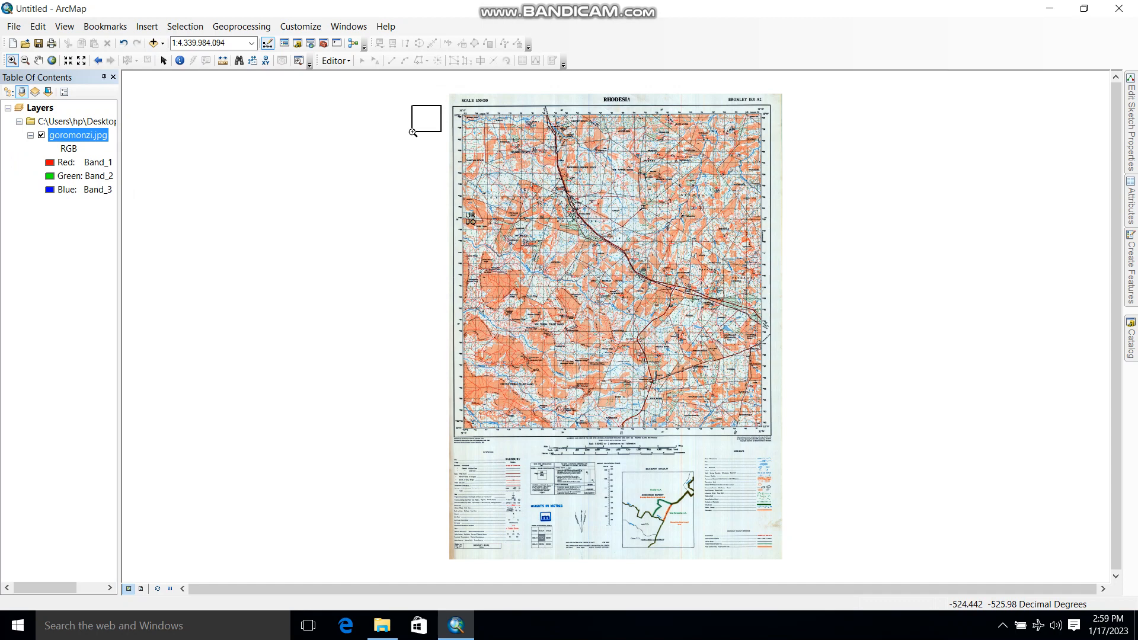
pyautogui.moveTo(413, 132); pyautogui.dragTo(505, 150)
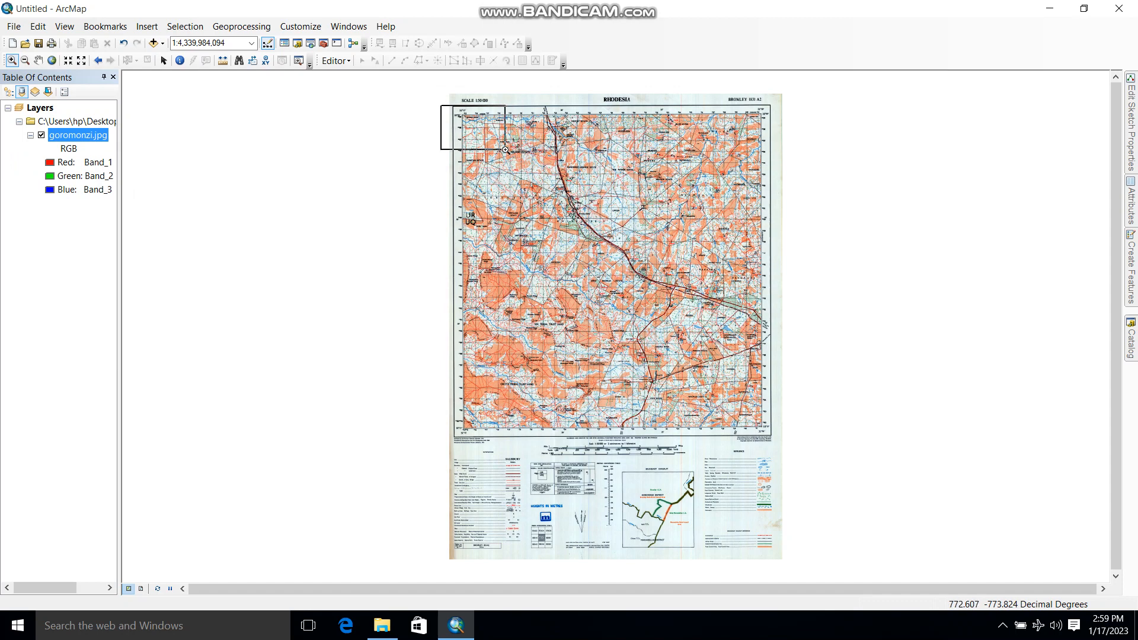
pyautogui.moveTo(505, 150); pyautogui.dragTo(506, 150)
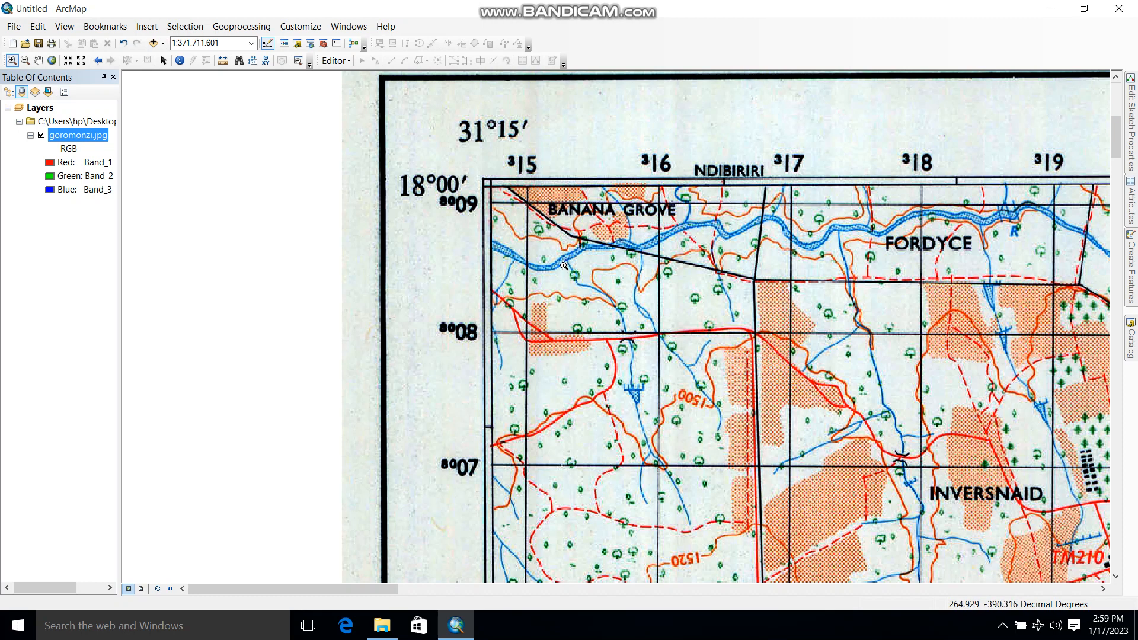
# Step: Examine the grid and coordinate labels at the northeast and southwest corners of the map sheet
pyautogui.rightClick(72, 138)
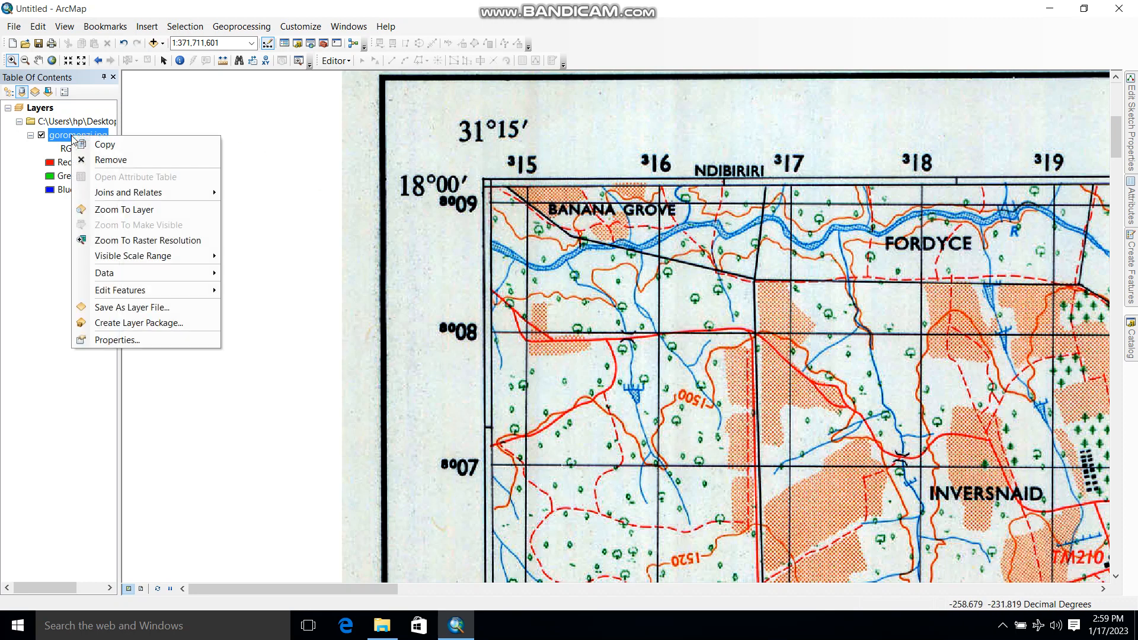
pyautogui.click(127, 210)
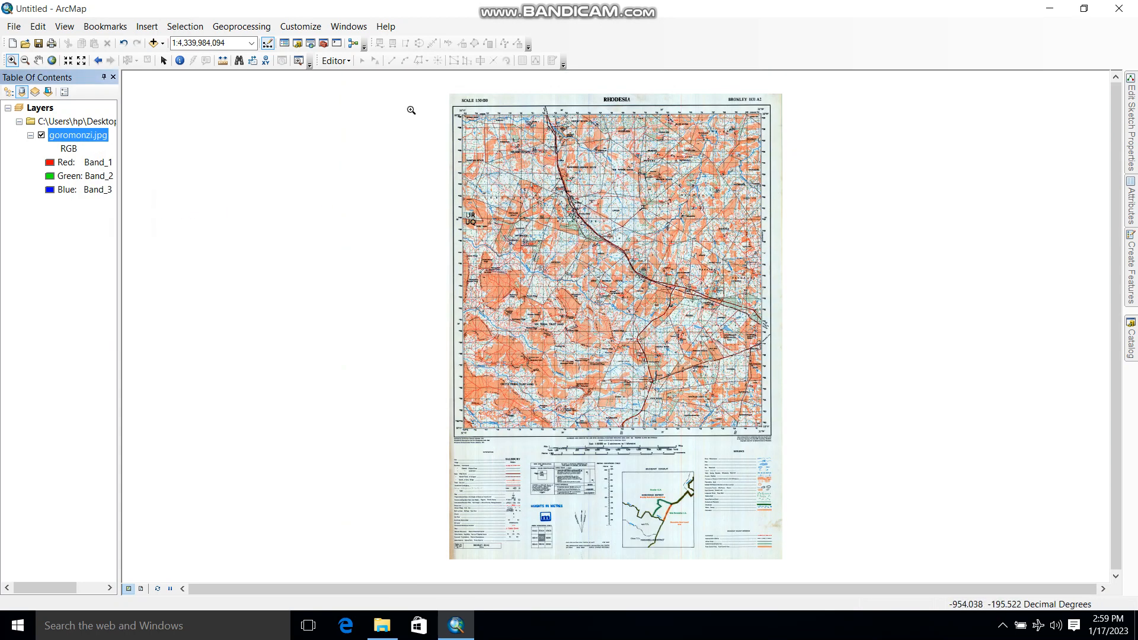
pyautogui.moveTo(732, 102); pyautogui.dragTo(808, 155)
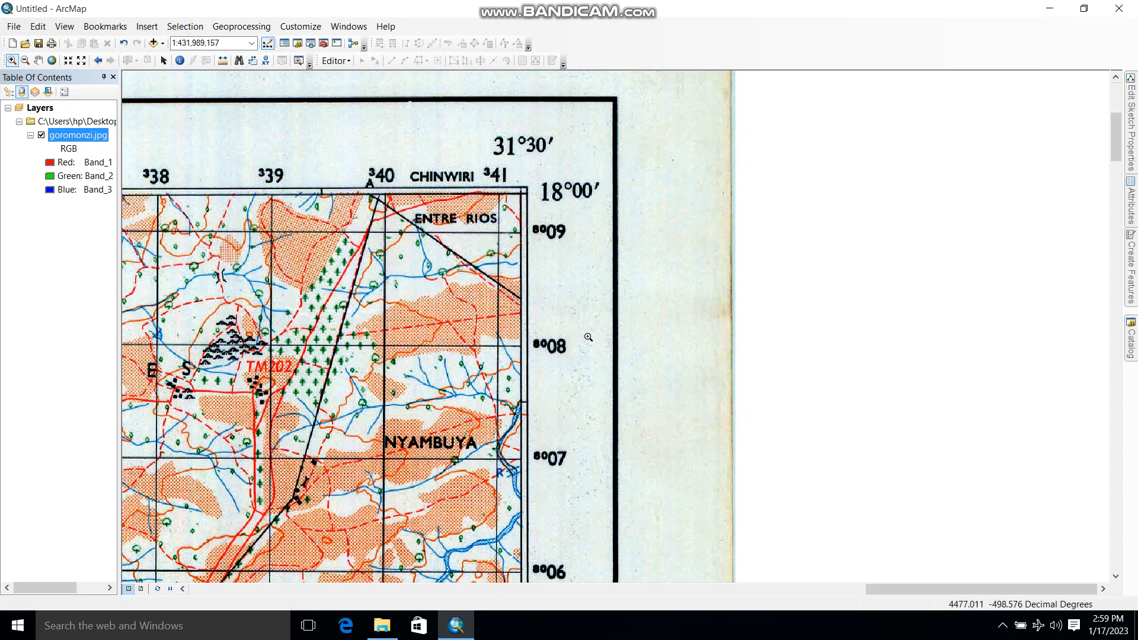
pyautogui.rightClick(86, 136)
pyautogui.click(150, 208)
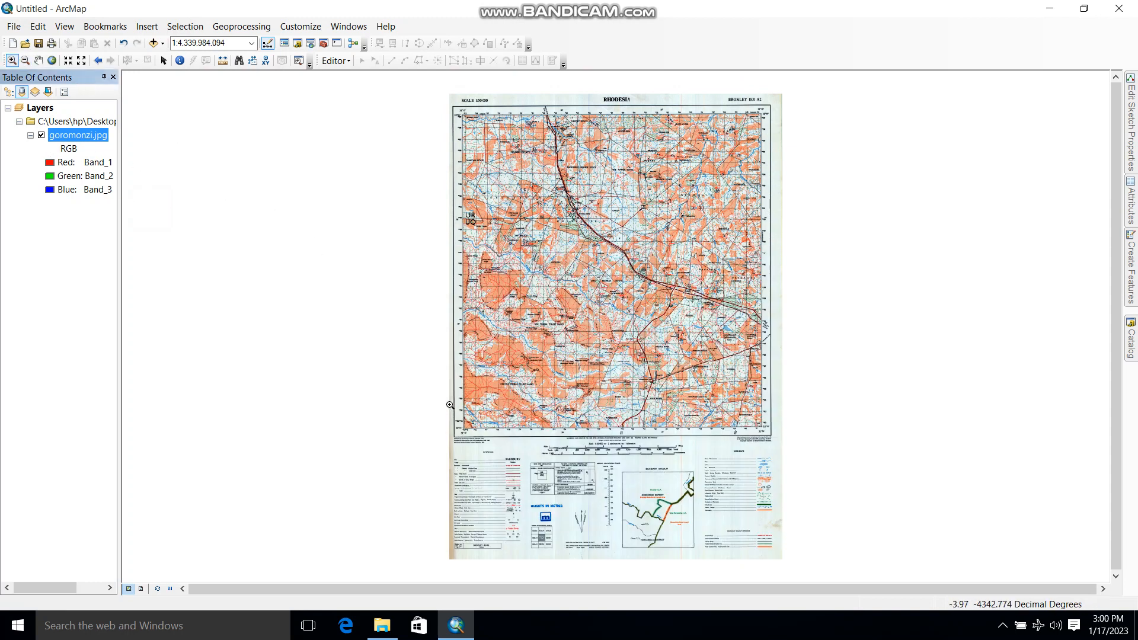
pyautogui.moveTo(448, 403); pyautogui.dragTo(501, 450)
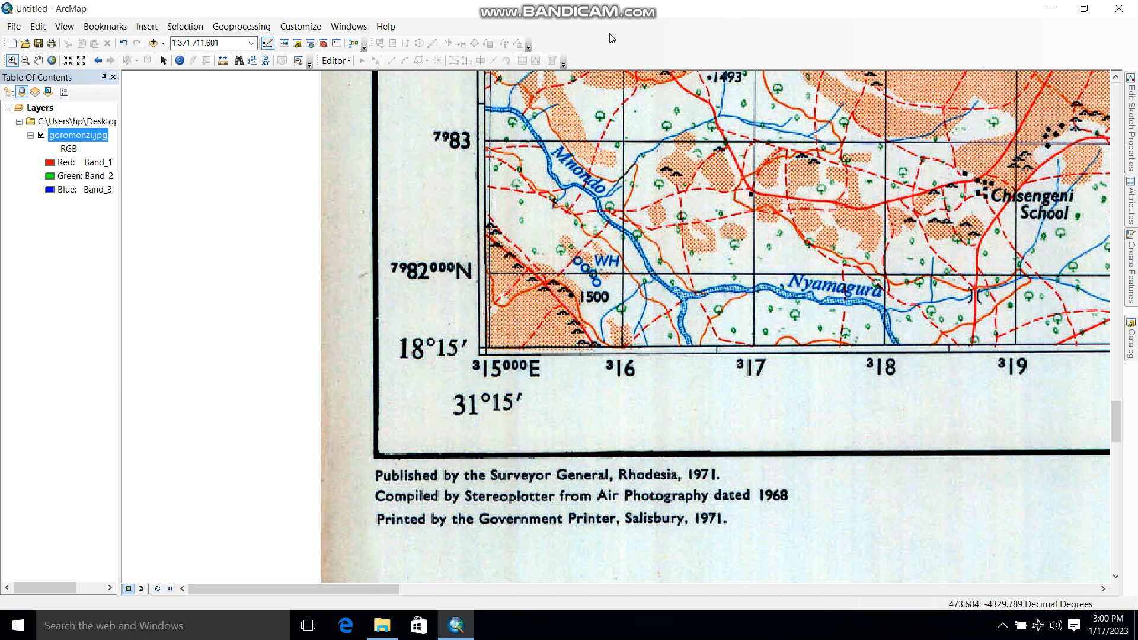
# Step: Show the Georeferencing toolbar and place the first control point where grid lines 316 and 8008 cross near the sheet's northwest corner
pyautogui.rightClick(674, 59)
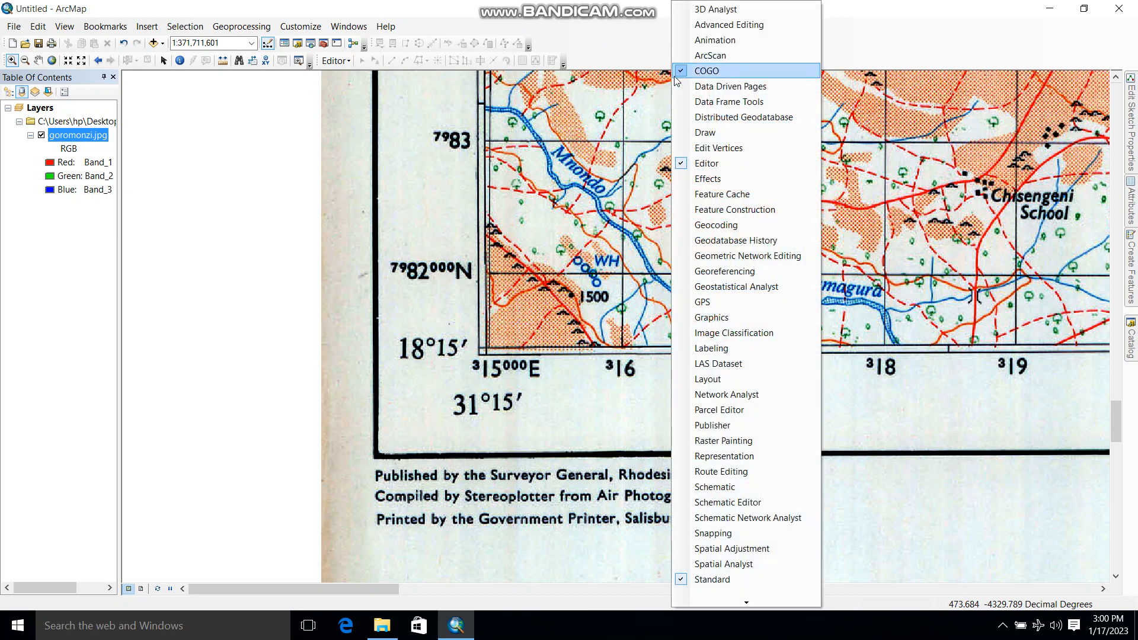
pyautogui.click(682, 272)
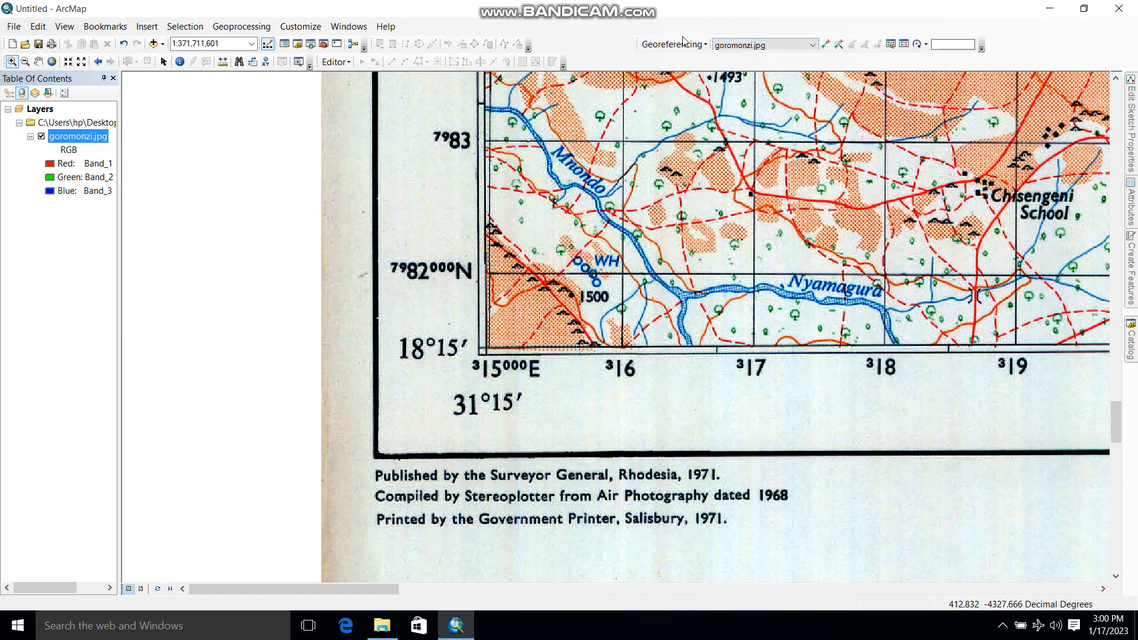
pyautogui.rightClick(87, 143)
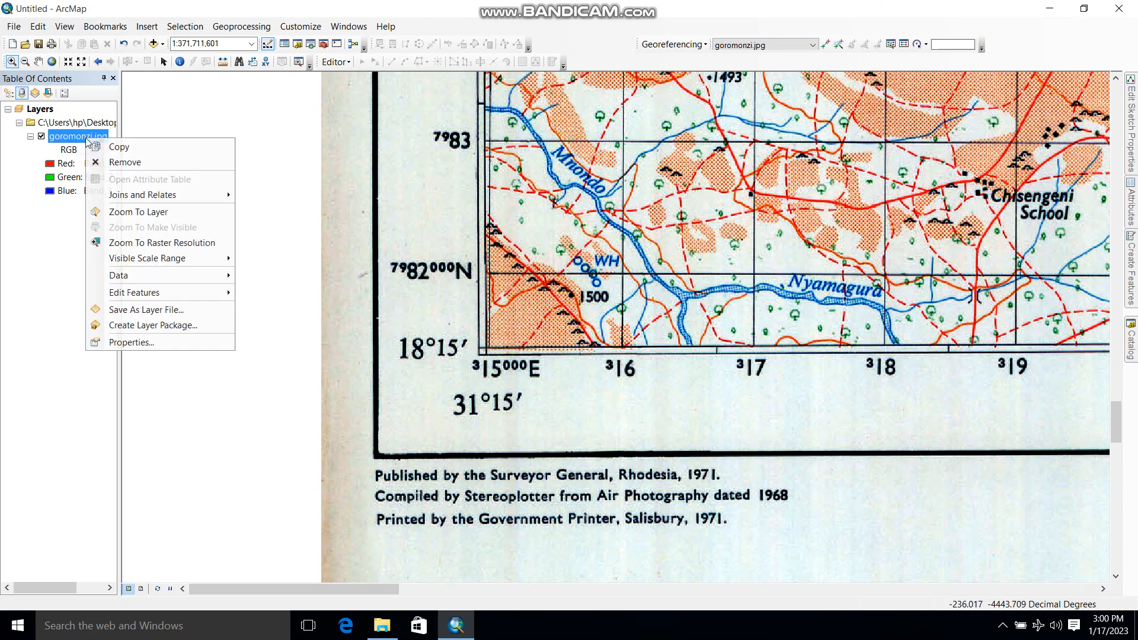
pyautogui.click(165, 212)
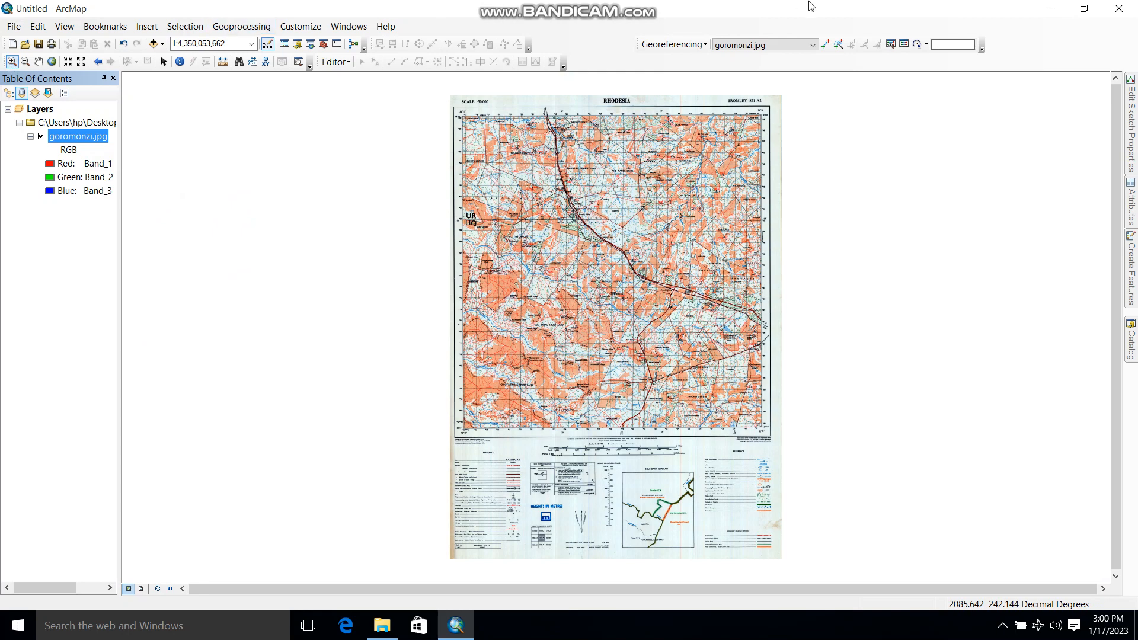
pyautogui.click(10, 62)
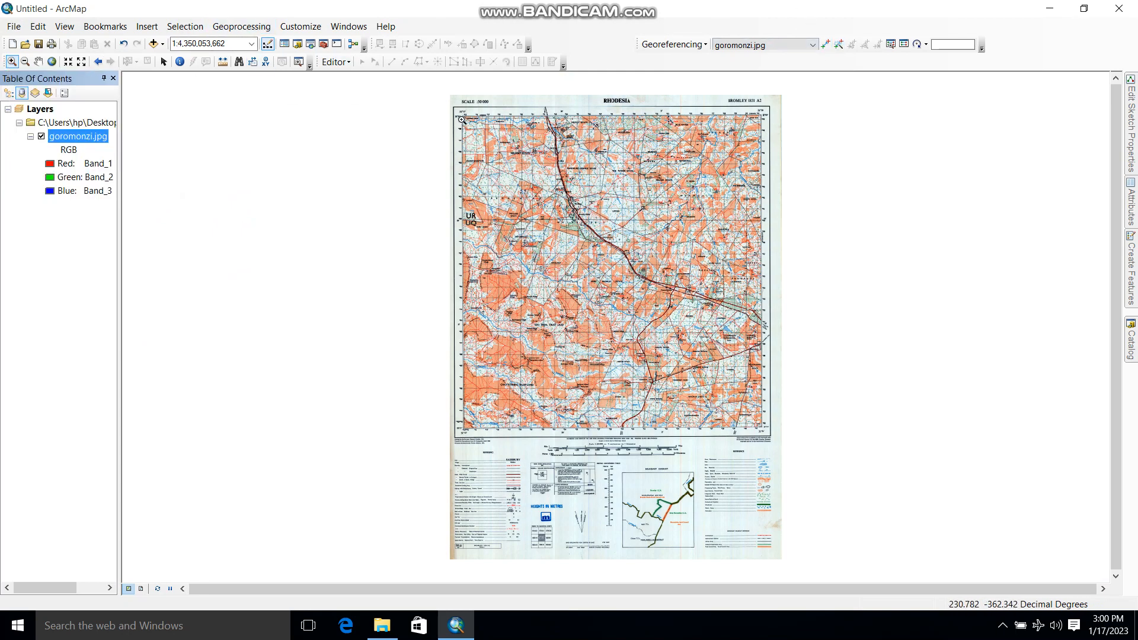
pyautogui.moveTo(445, 130); pyautogui.dragTo(507, 147)
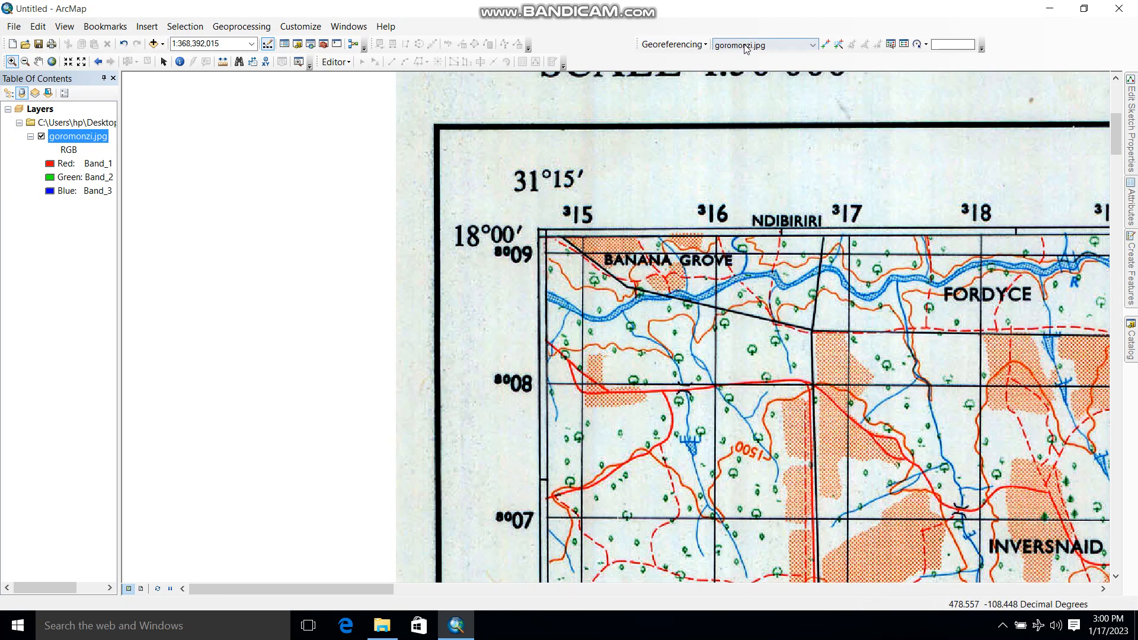
pyautogui.click(827, 51)
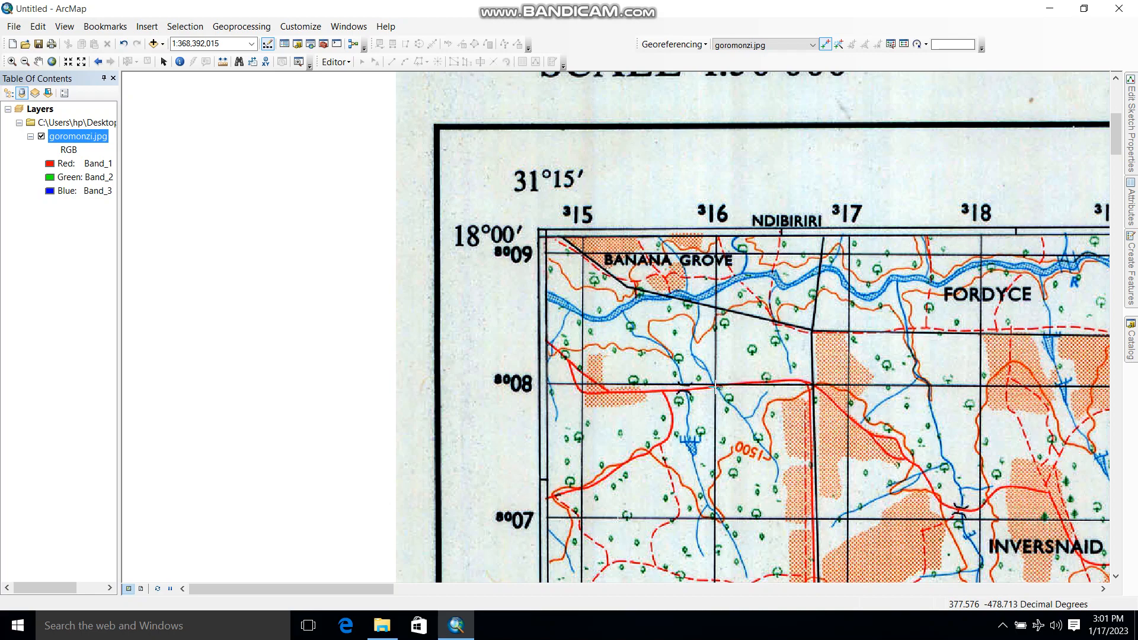
pyautogui.scroll(5, 716, 386)
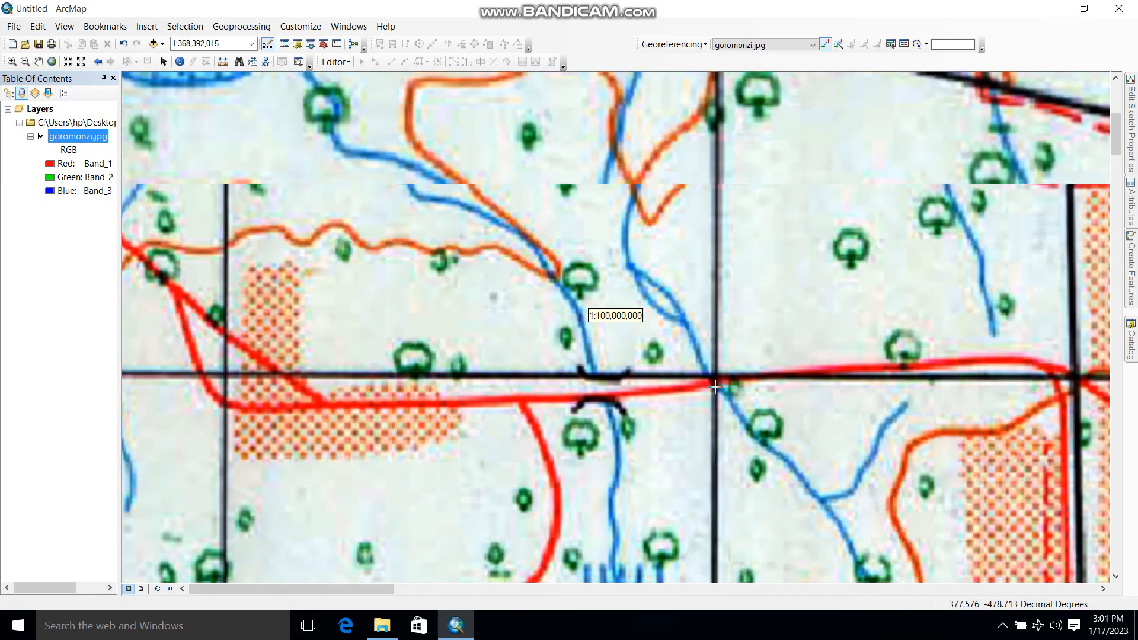
pyautogui.scroll(8, 715, 386)
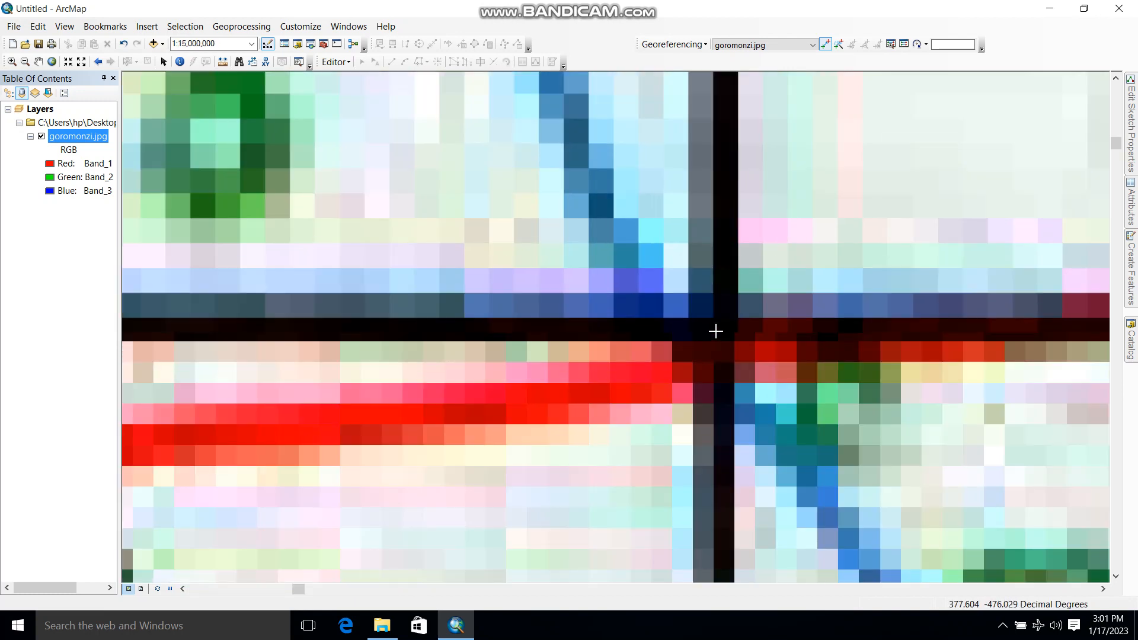
pyautogui.scroll(2, 715, 331)
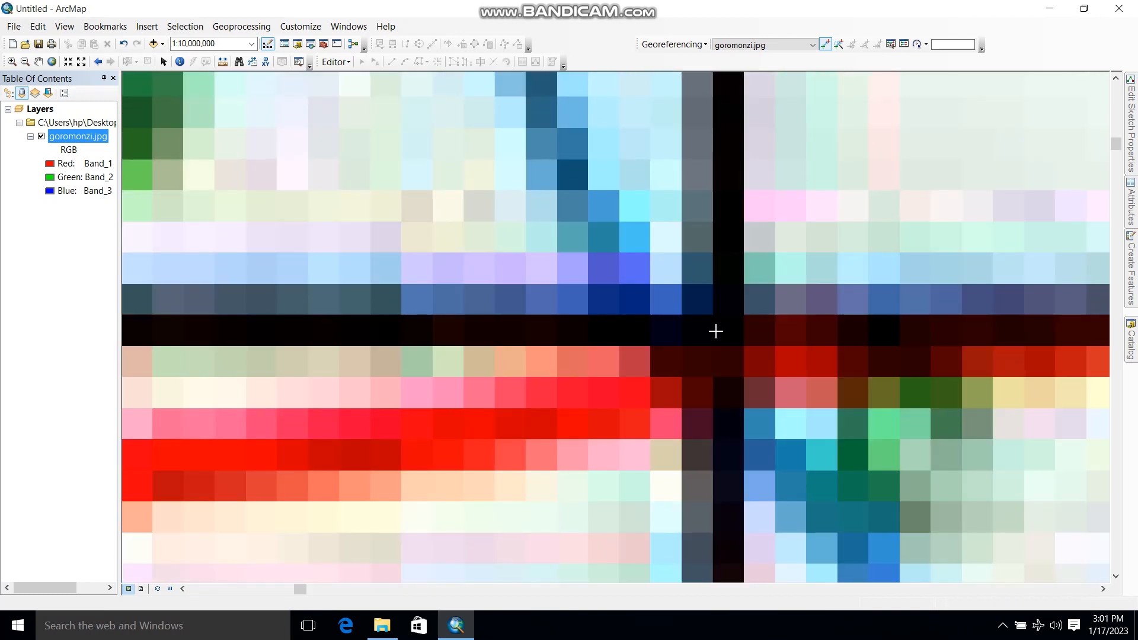
pyautogui.click(716, 331)
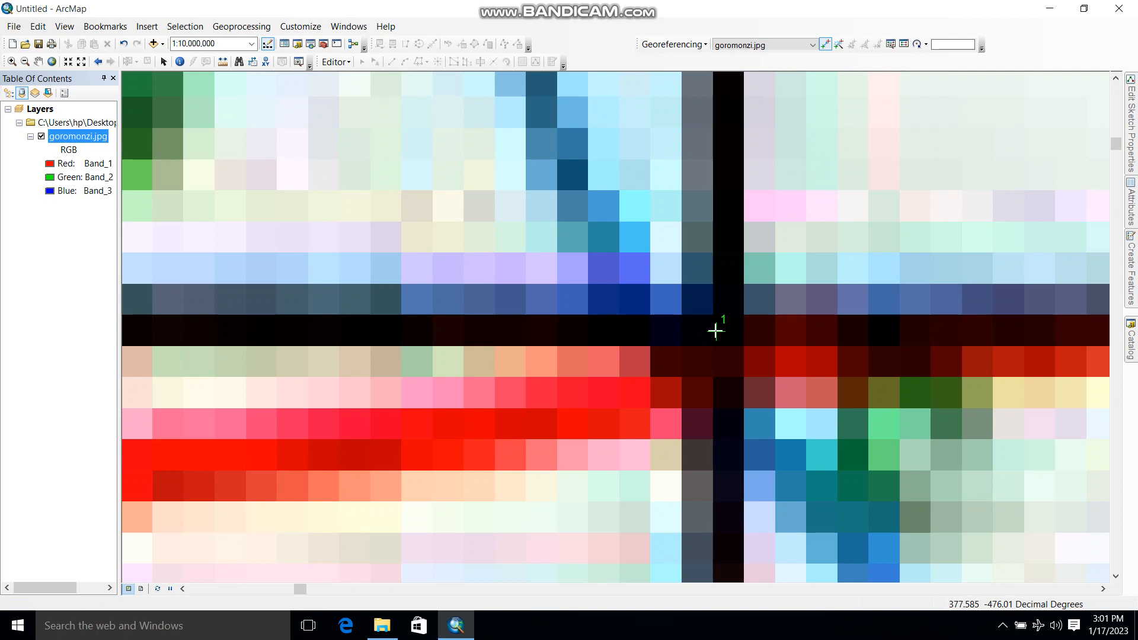
# Step: Assign the first control point X 316000 and the northing of grid line 8008 as its Y coordinate
pyautogui.rightClick(716, 332)
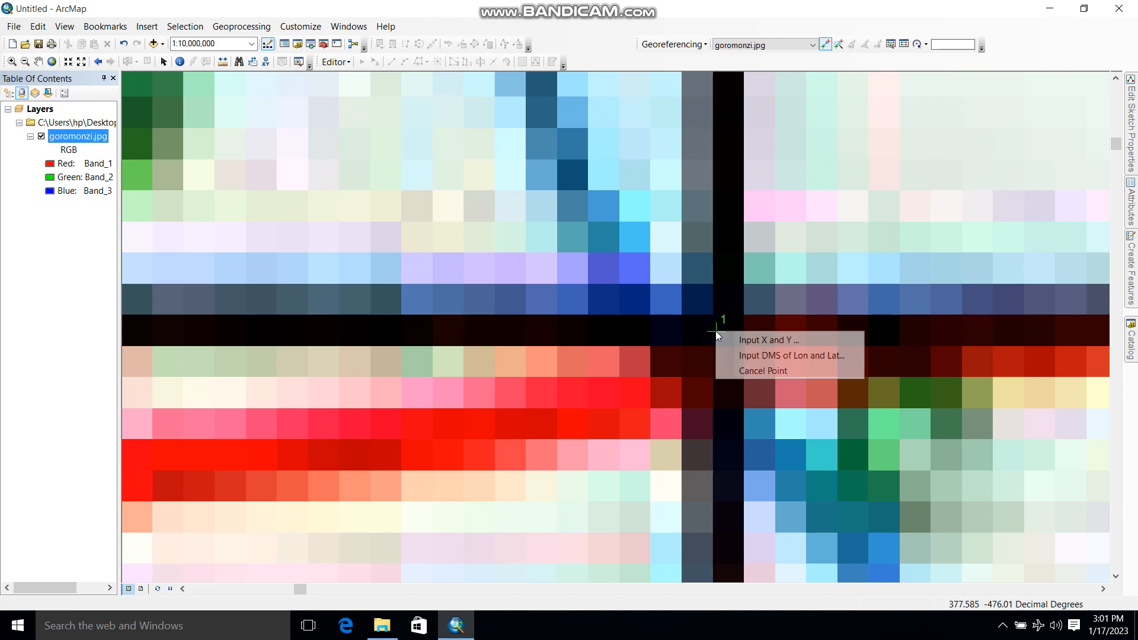
pyautogui.click(762, 346)
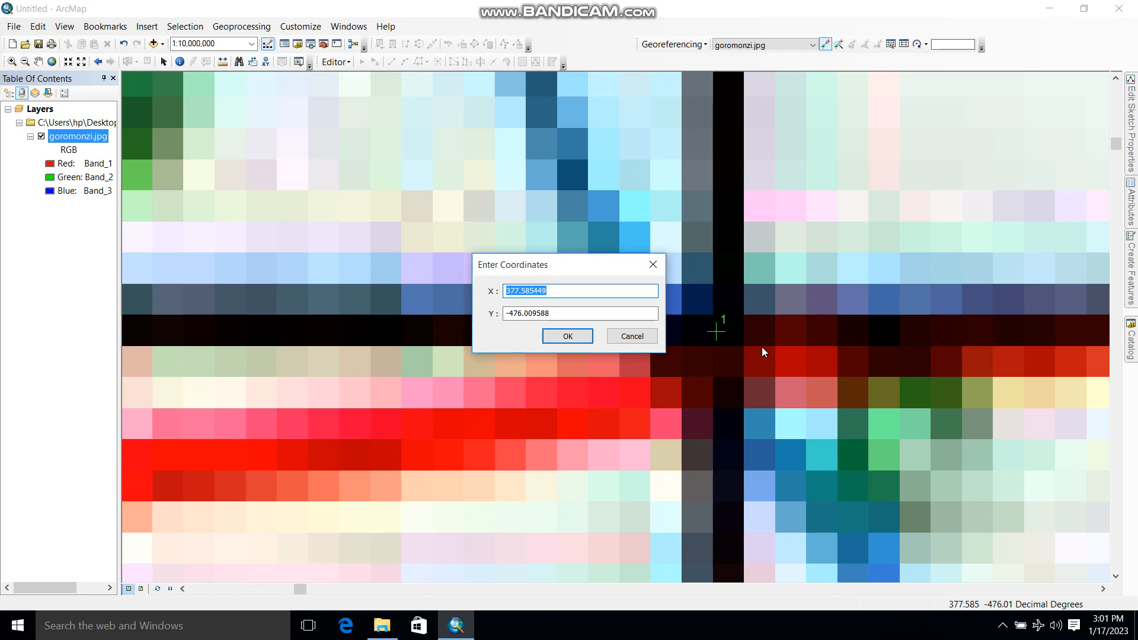
pyautogui.write('316000')
pyautogui.click(593, 313)
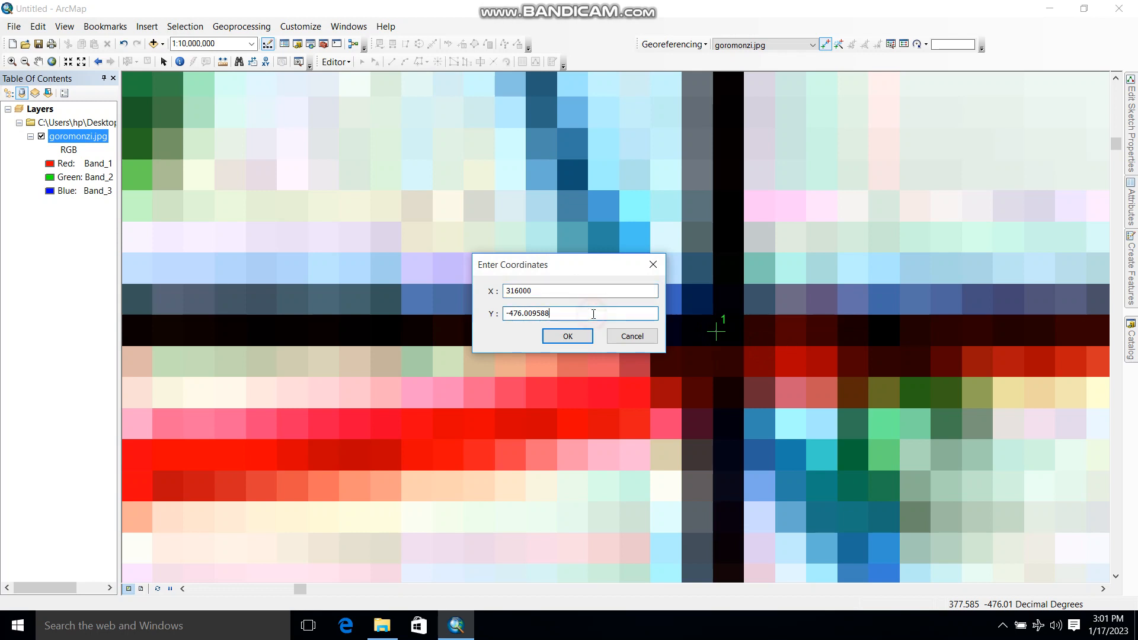
pyautogui.press('BackSpace')
pyautogui.press('BackSpace')
pyautogui.press('BackSpace')
pyautogui.press('BackSpace')
pyautogui.press('BackSpace')
pyautogui.press('BackSpace')
pyautogui.press('BackSpace')
pyautogui.press('BackSpace')
pyautogui.press('BackSpace')
pyautogui.click(568, 336)
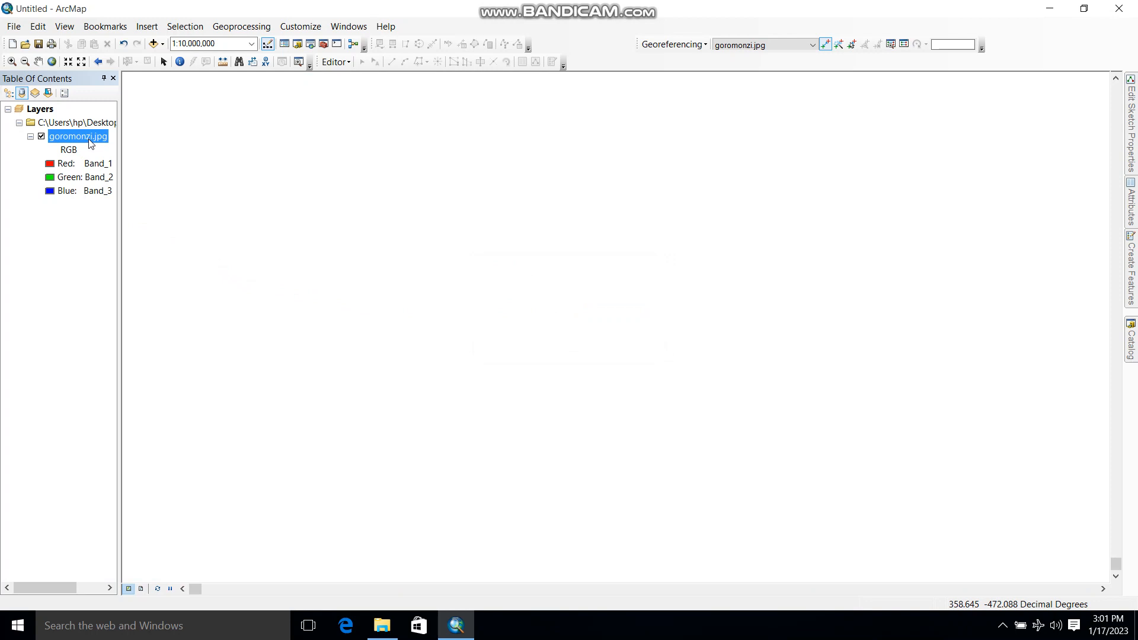
# Step: Place the second control point where grid lines 340 and 8008 cross near the sheet's northeast corner
pyautogui.rightClick(71, 138)
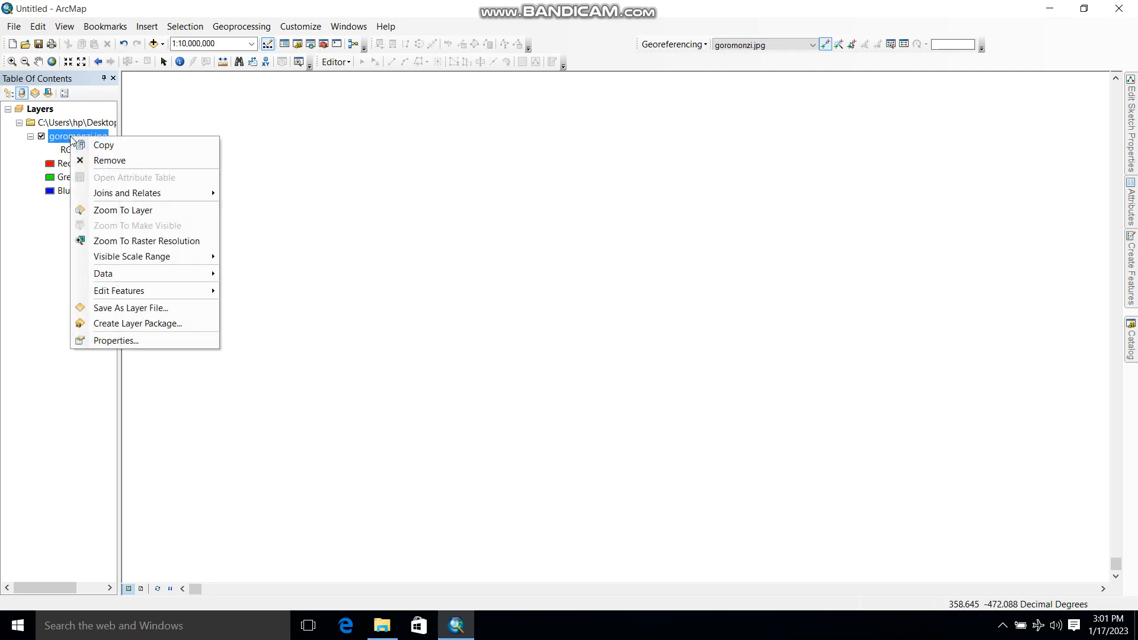
pyautogui.click(108, 210)
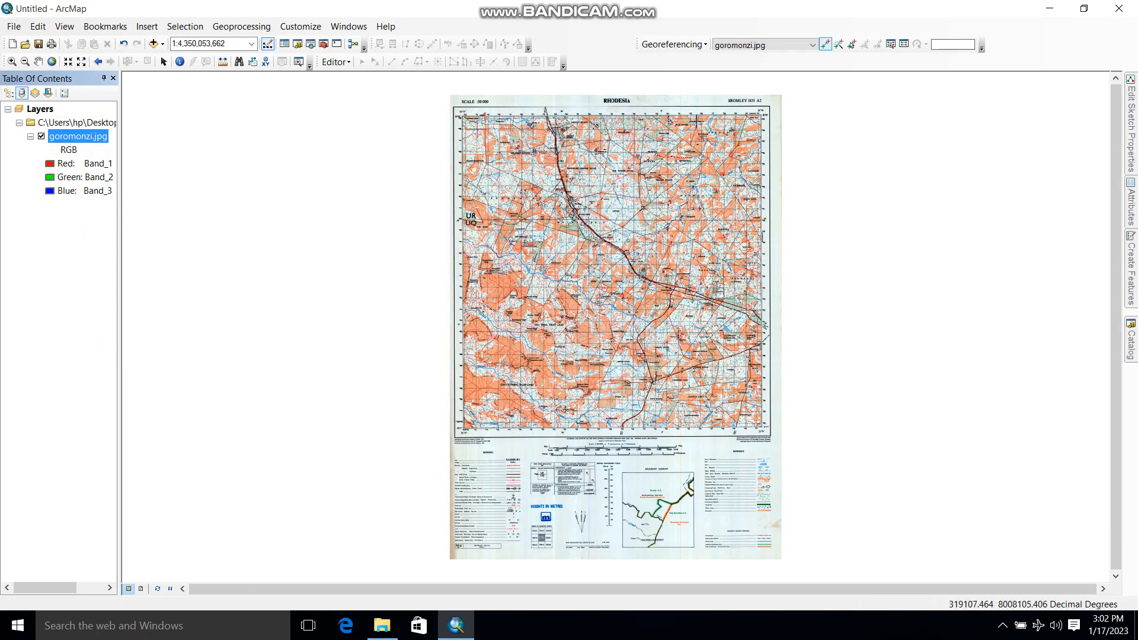
pyautogui.click(12, 62)
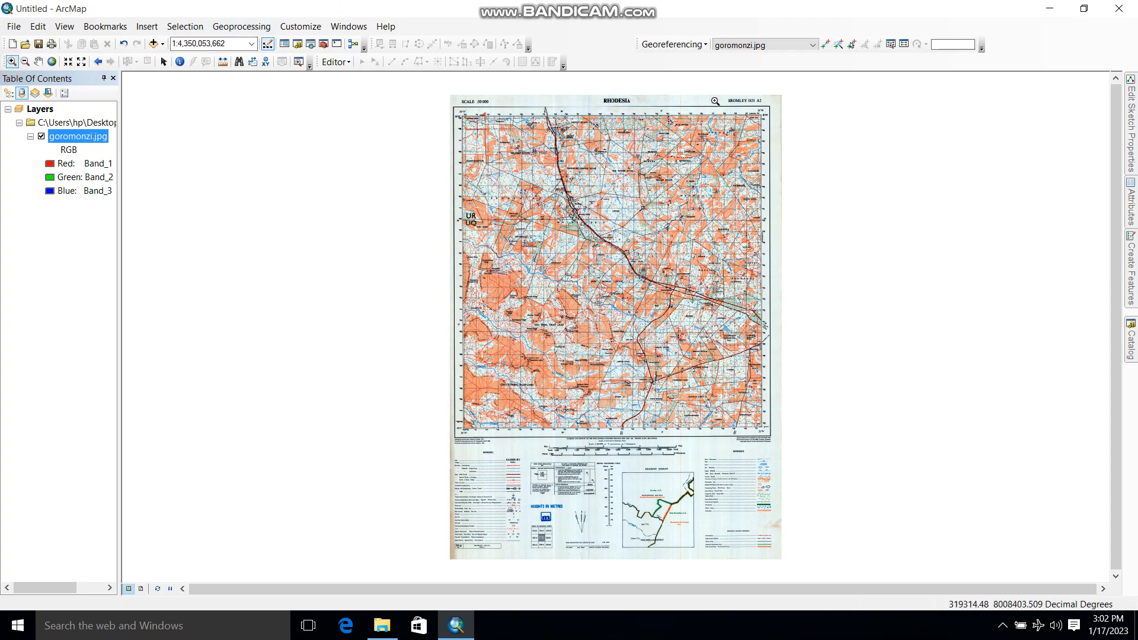
pyautogui.moveTo(711, 101); pyautogui.dragTo(784, 161)
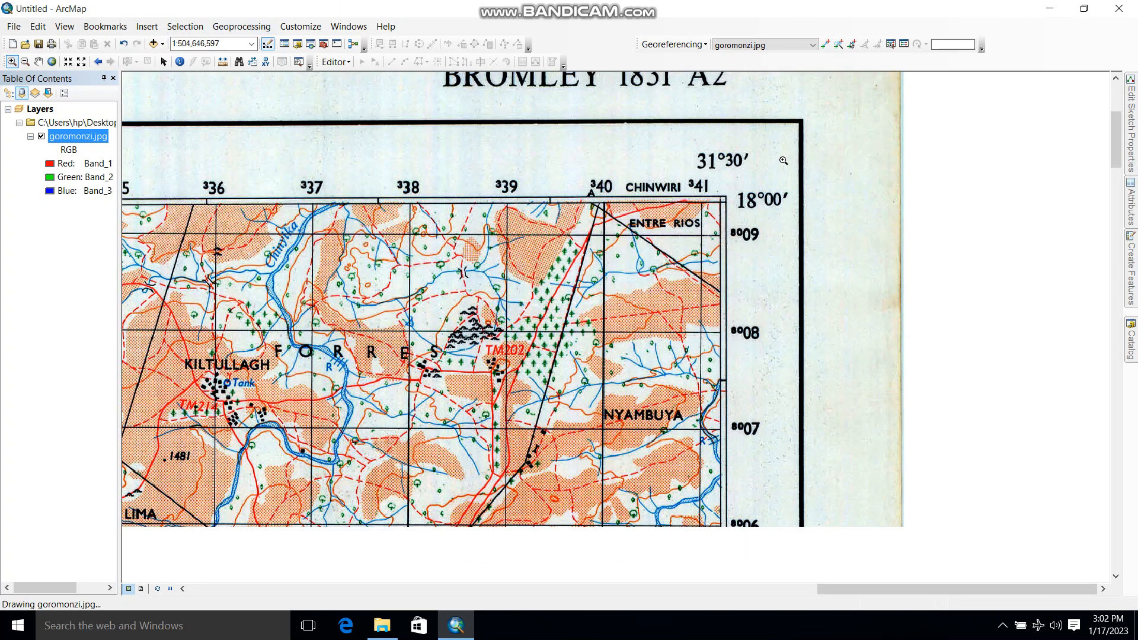
pyautogui.click(829, 46)
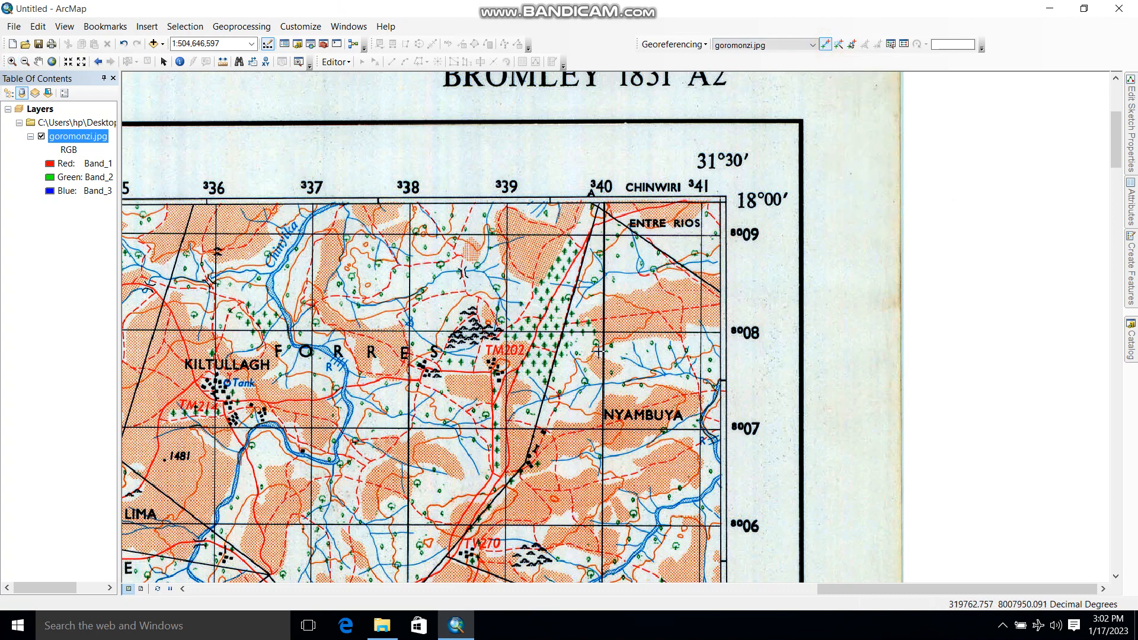
pyautogui.scroll(-5, 603, 338)
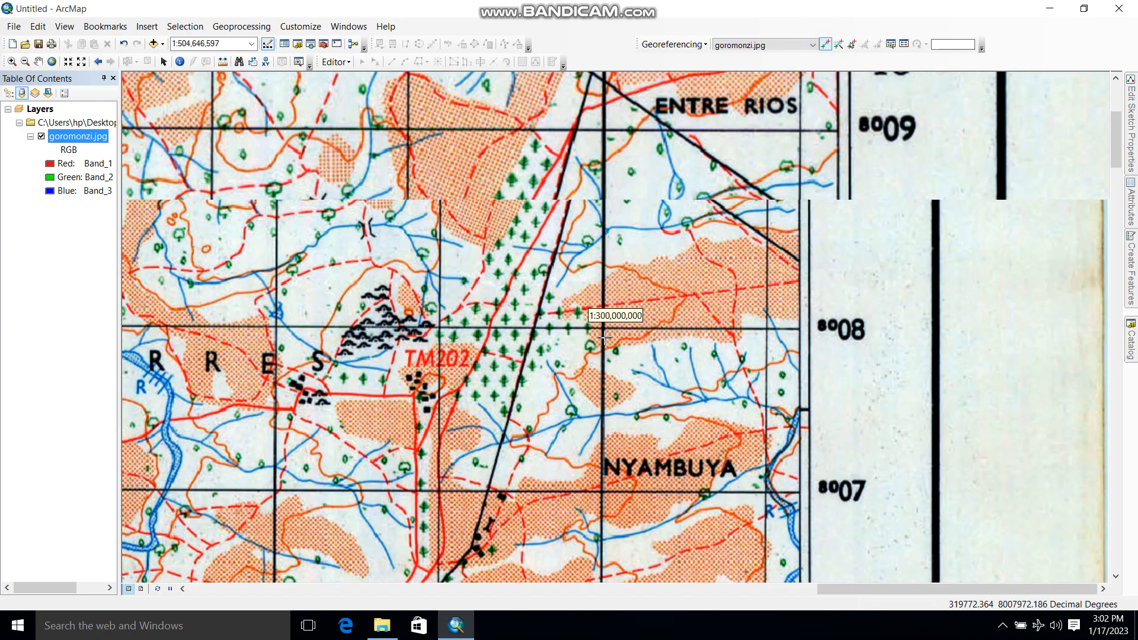
pyautogui.scroll(-1, 595, 314)
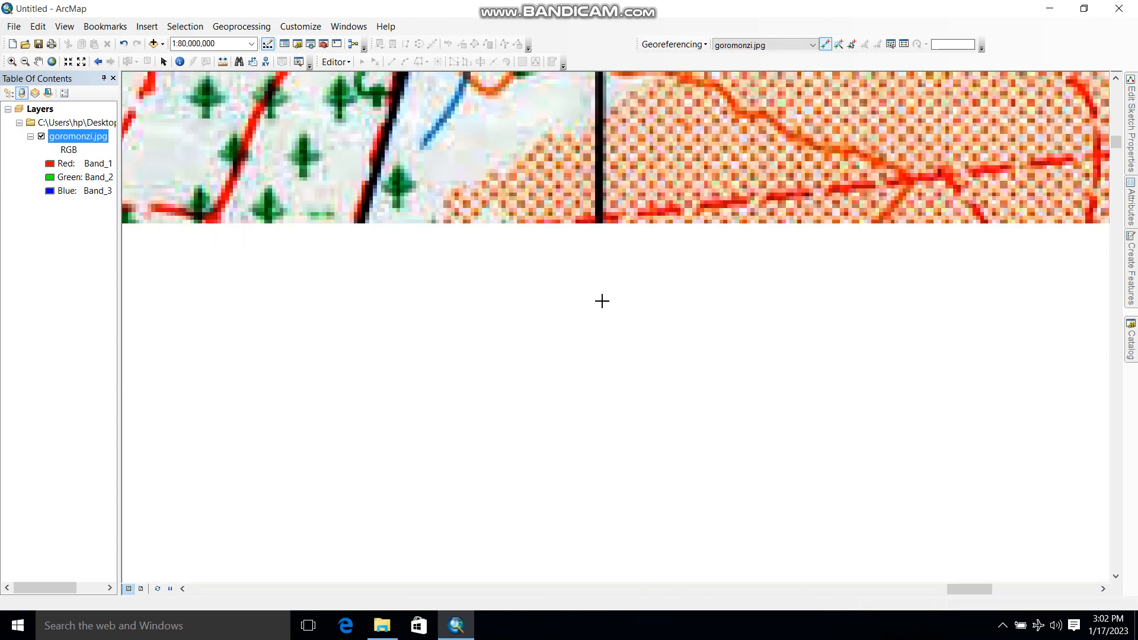
pyautogui.click(599, 303)
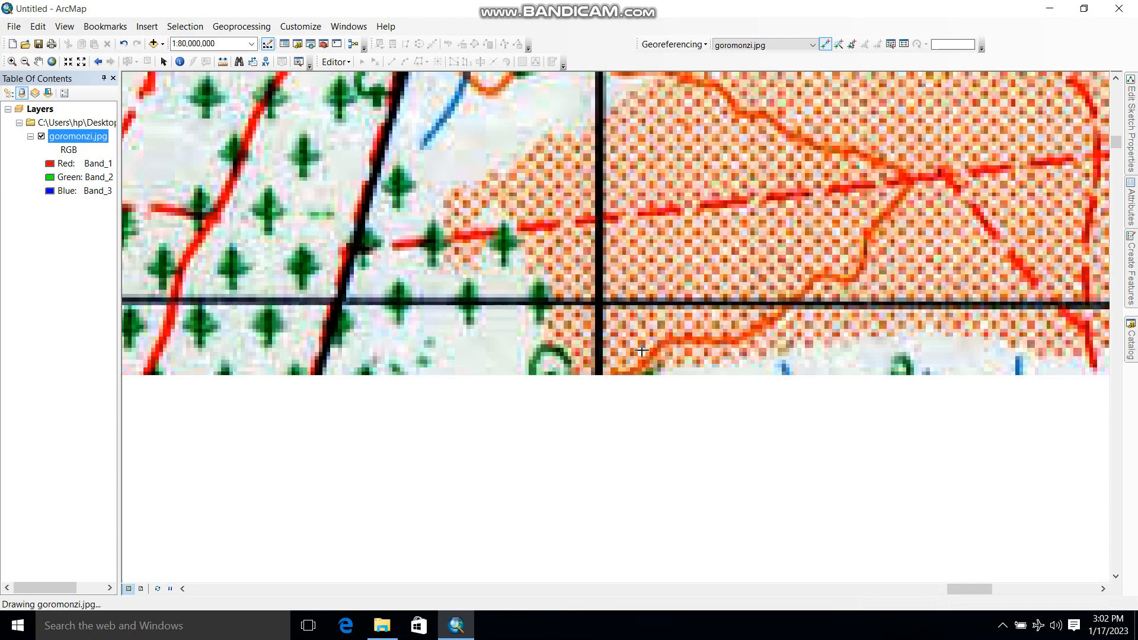
# Step: Assign the second control point X 340000 and the northing of grid line 8008 as its Y coordinate
pyautogui.rightClick(601, 308)
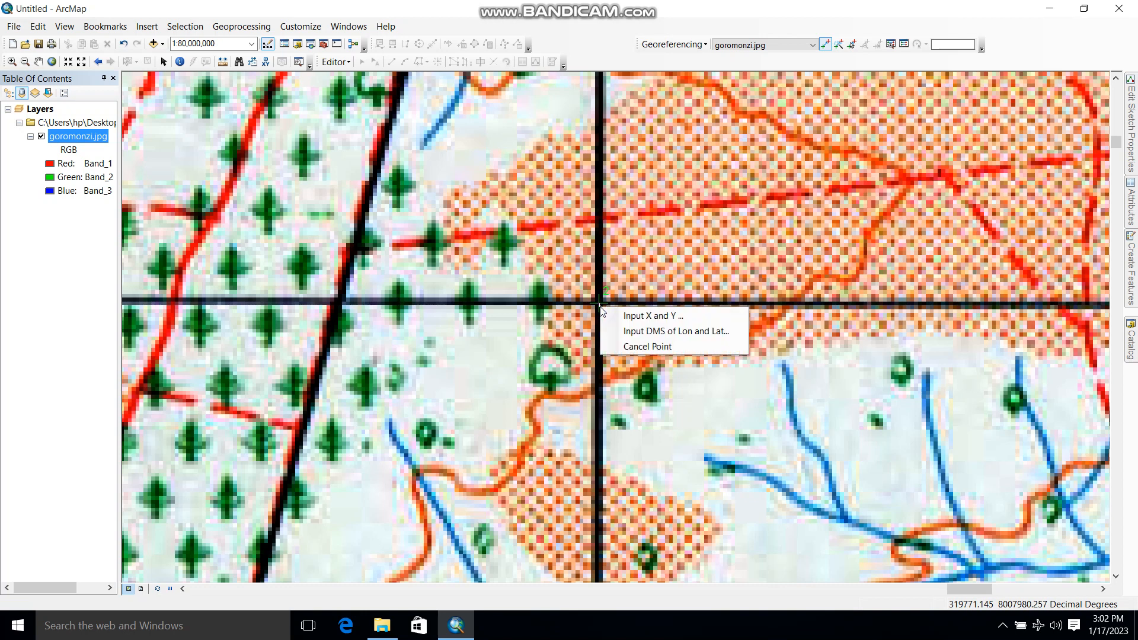
pyautogui.click(645, 313)
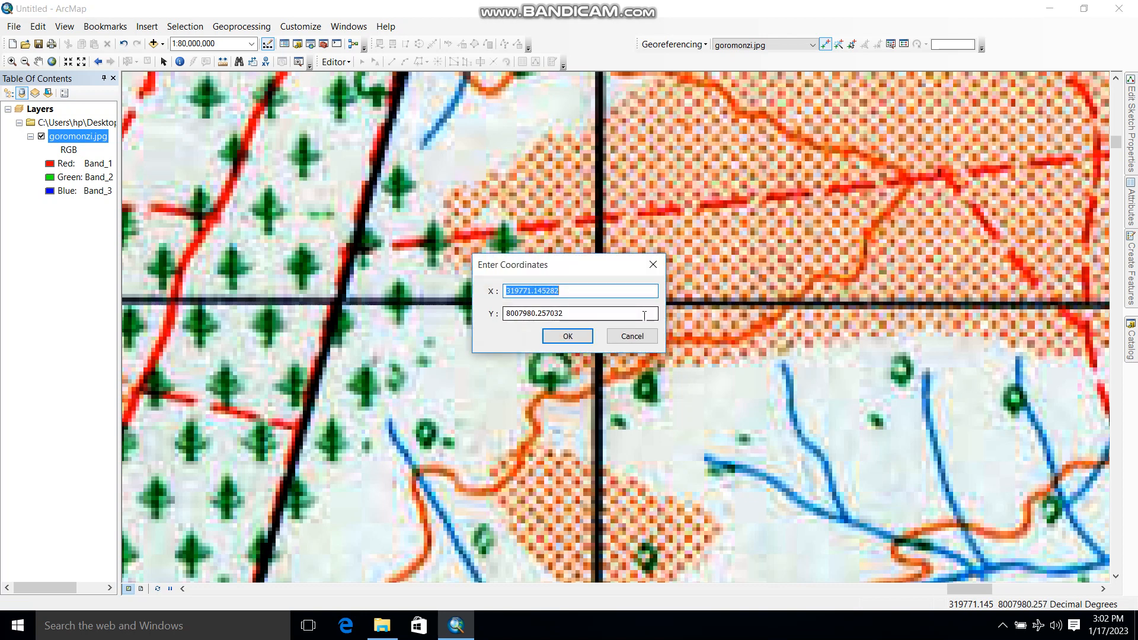
pyautogui.write('3')
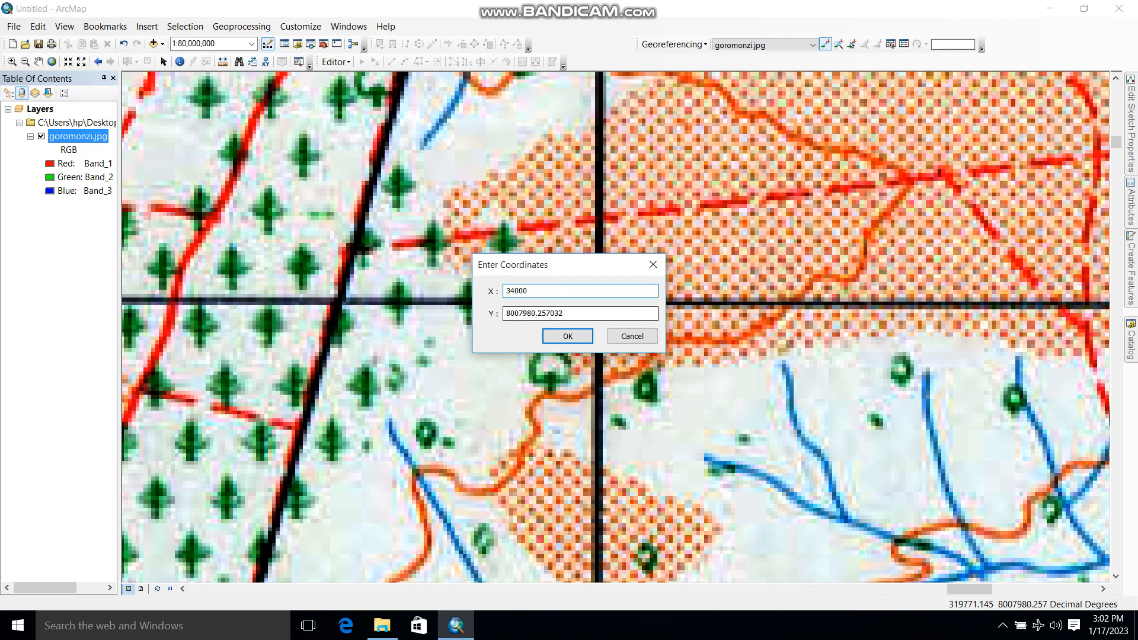
pyautogui.click(622, 309)
pyautogui.press('BackSpace')
pyautogui.press('BackSpace')
pyautogui.press('BackSpace')
pyautogui.press('BackSpace')
pyautogui.press('BackSpace')
pyautogui.press('BackSpace')
pyautogui.press('BackSpace')
pyautogui.press('BackSpace')
pyautogui.press('BackSpace')
pyautogui.press('BackSpace')
pyautogui.press('BackSpace')
pyautogui.press('BackSpace')
pyautogui.press('BackSpace')
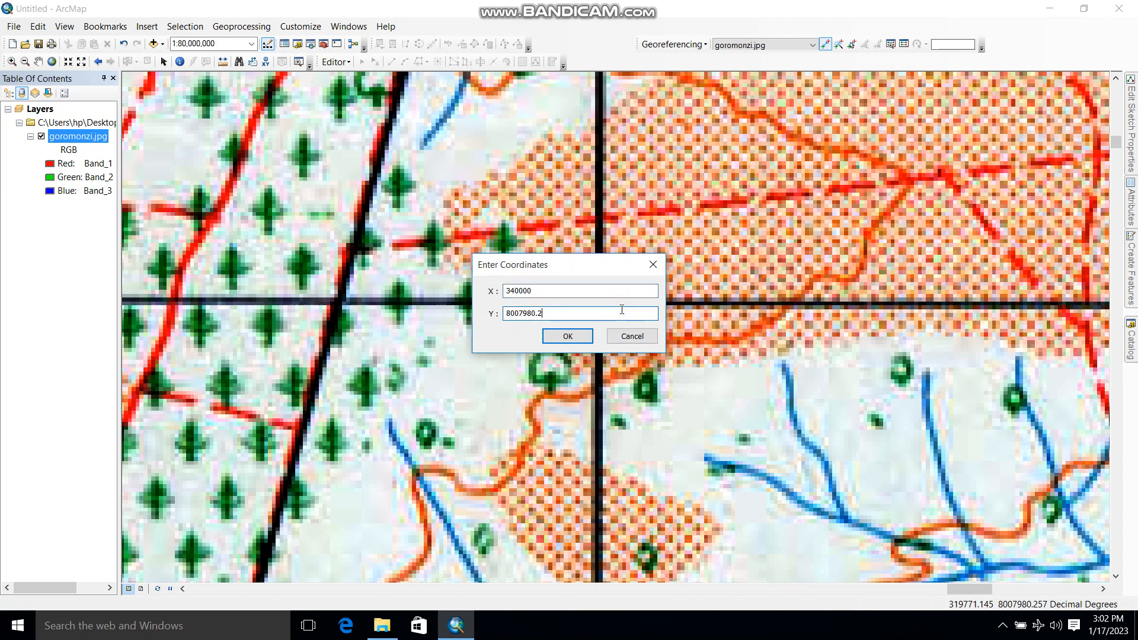
pyautogui.write('8000')
pyautogui.click(545, 336)
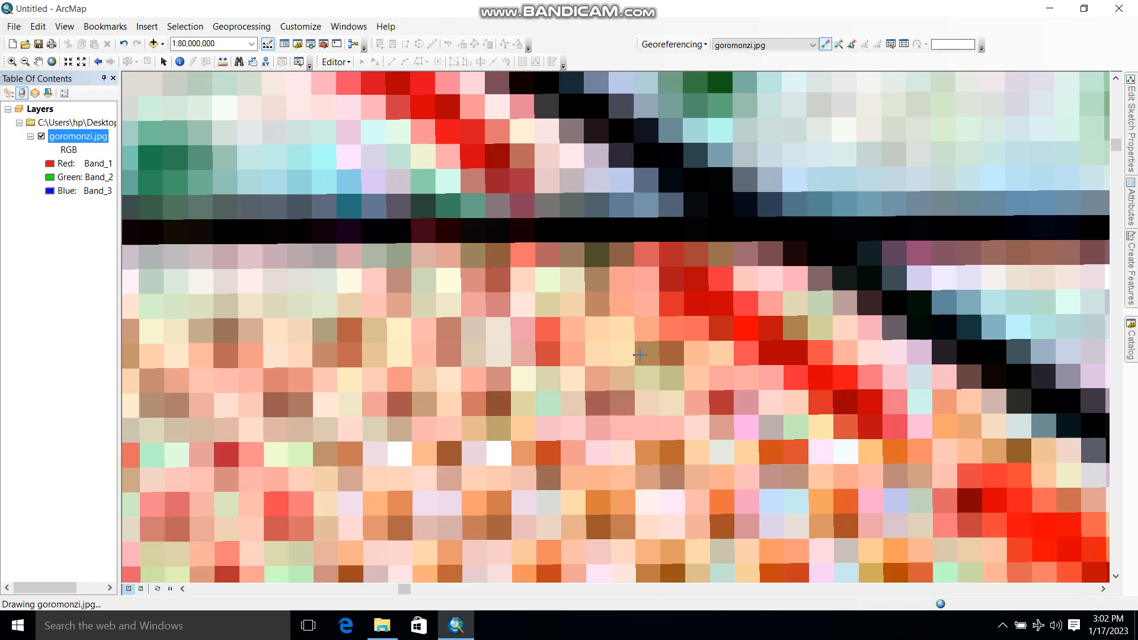
# Step: Place the third control point where grid lines 316 and 7982 cross near the sheet's southwest corner
pyautogui.rightClick(94, 138)
pyautogui.click(164, 212)
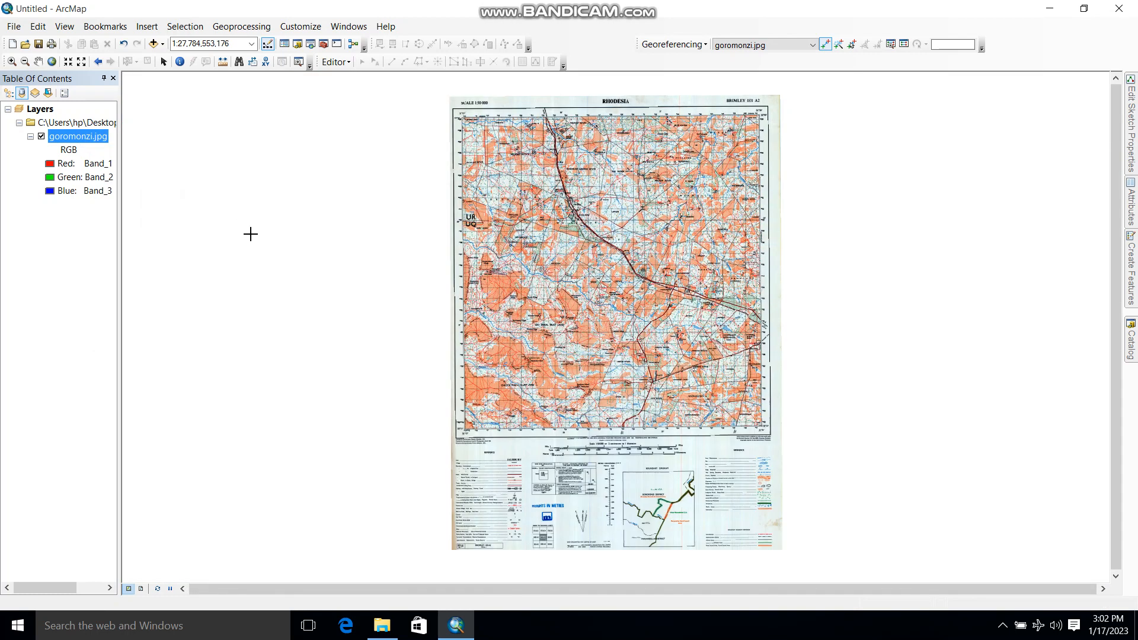
pyautogui.click(447, 408)
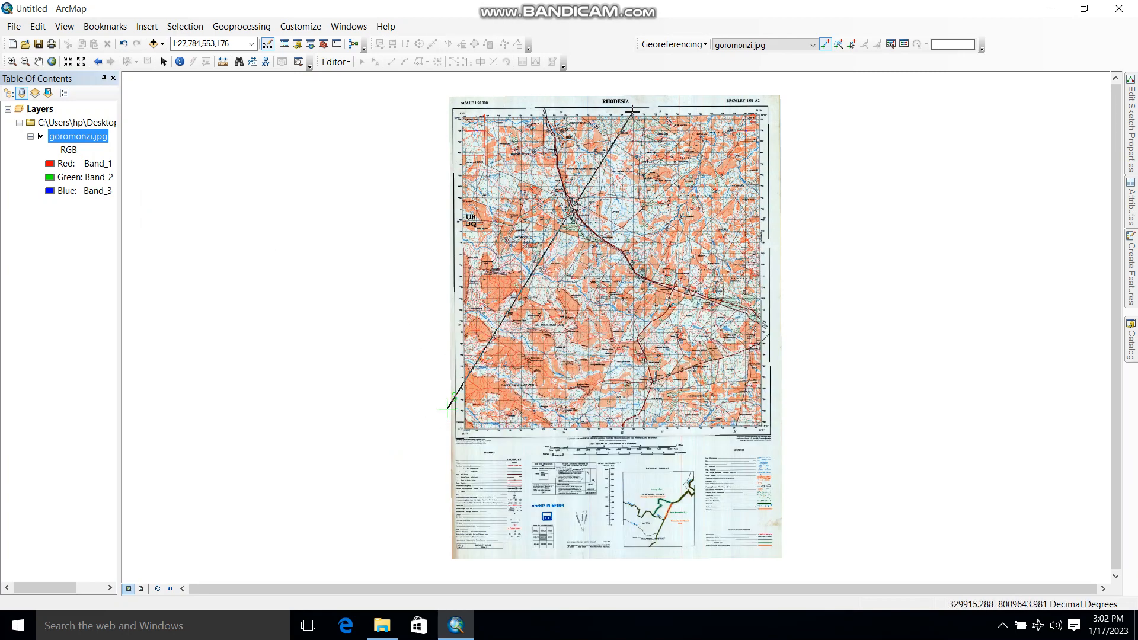
pyautogui.press('Escape')
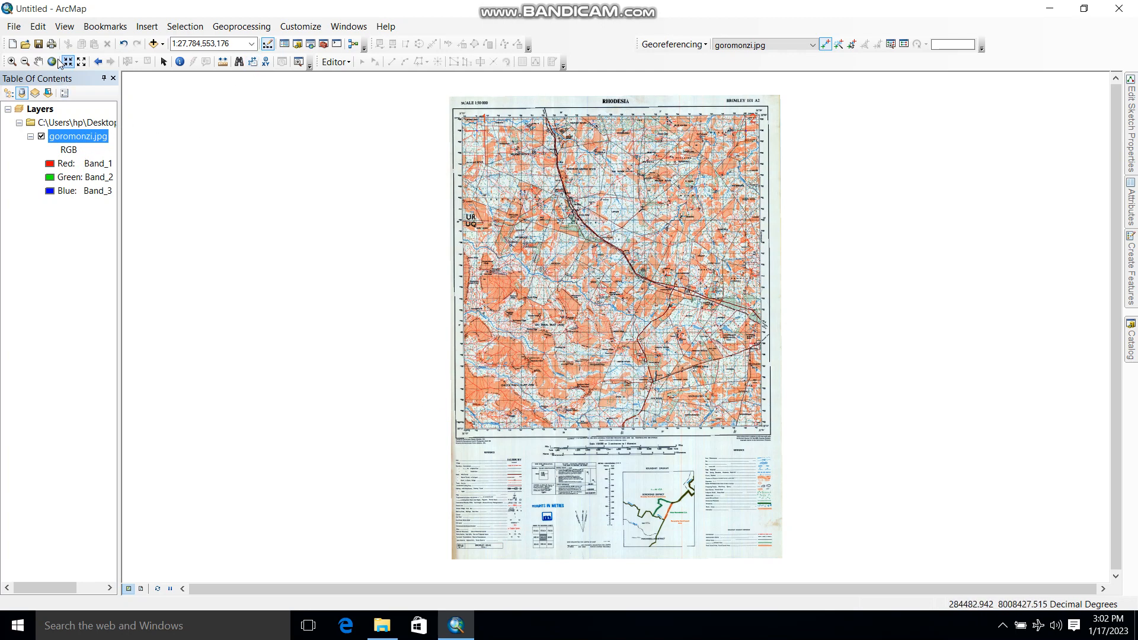
pyautogui.click(12, 62)
pyautogui.moveTo(434, 396); pyautogui.dragTo(535, 466)
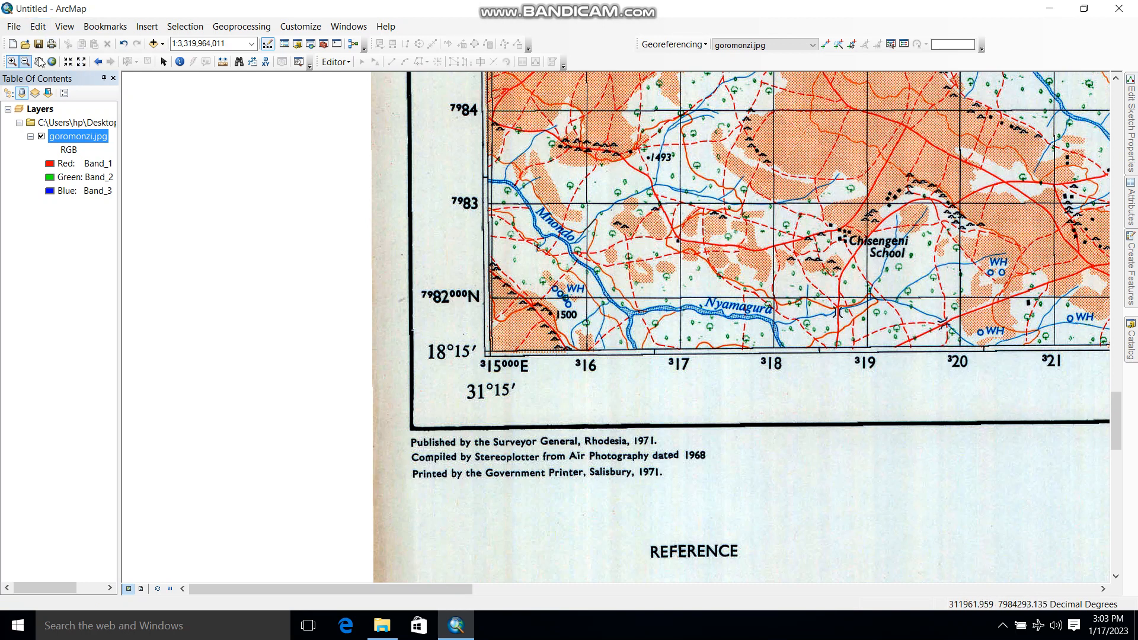
pyautogui.click(825, 47)
pyautogui.scroll(-5, 587, 302)
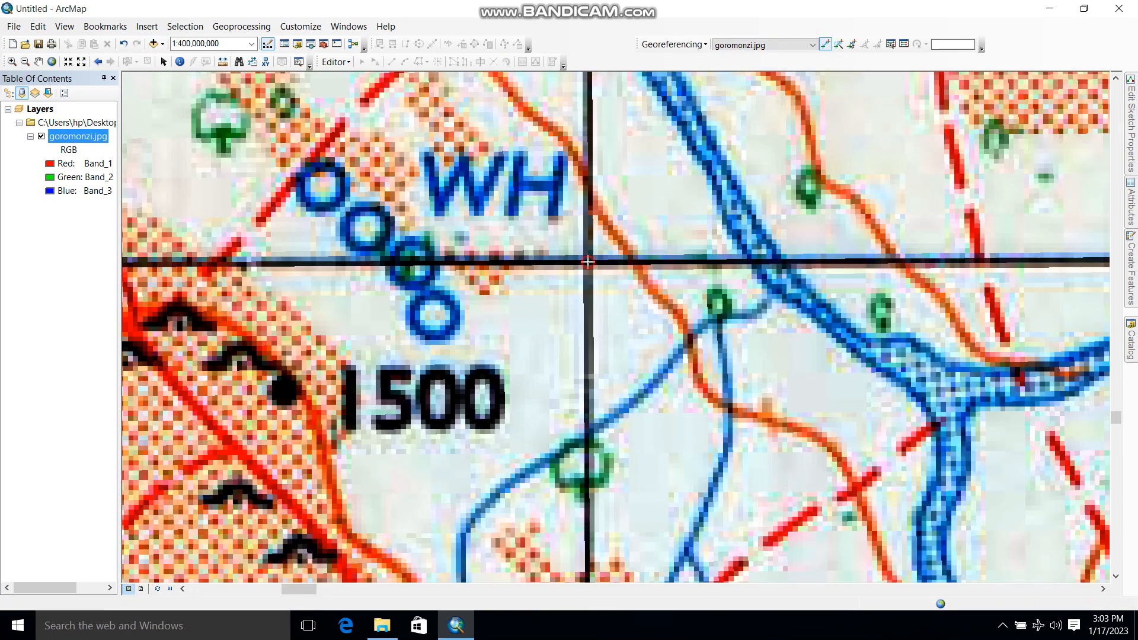
pyautogui.click(588, 261)
# Step: Assign the third control point X 316000 and the northing of grid line 7982 as its Y coordinate
pyautogui.rightClick(589, 262)
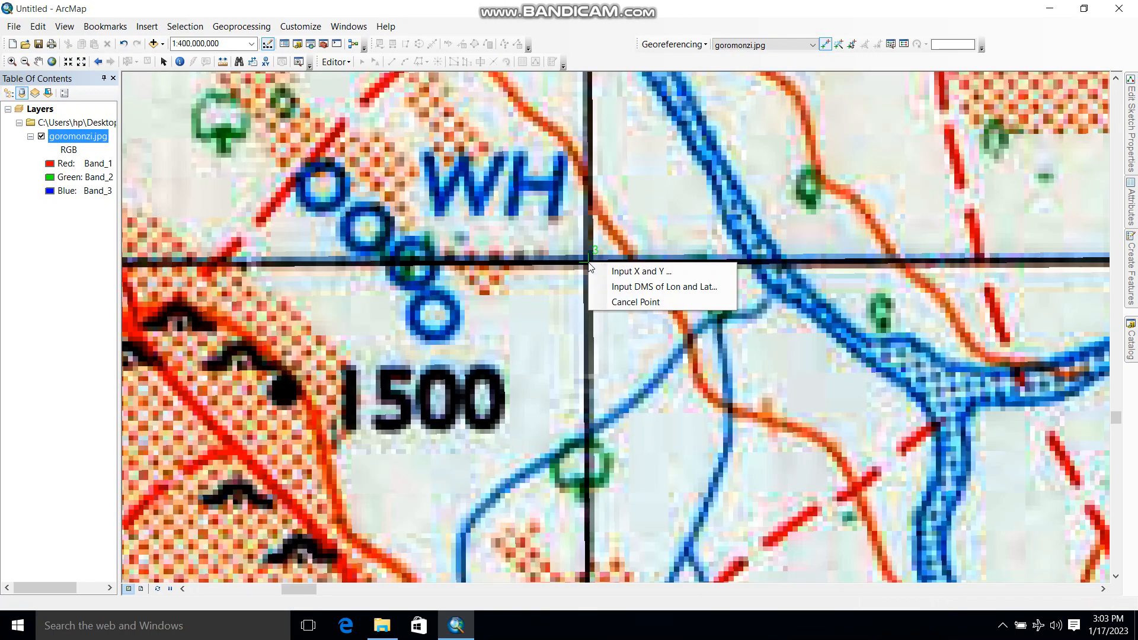
pyautogui.click(622, 271)
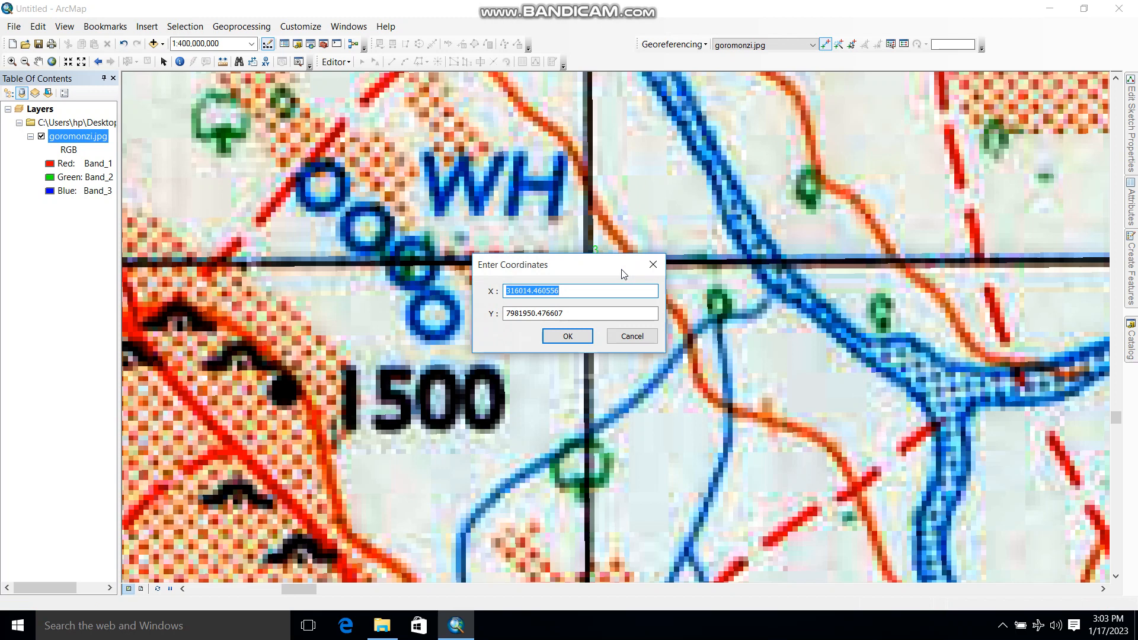
pyautogui.write('316000')
pyautogui.click(591, 309)
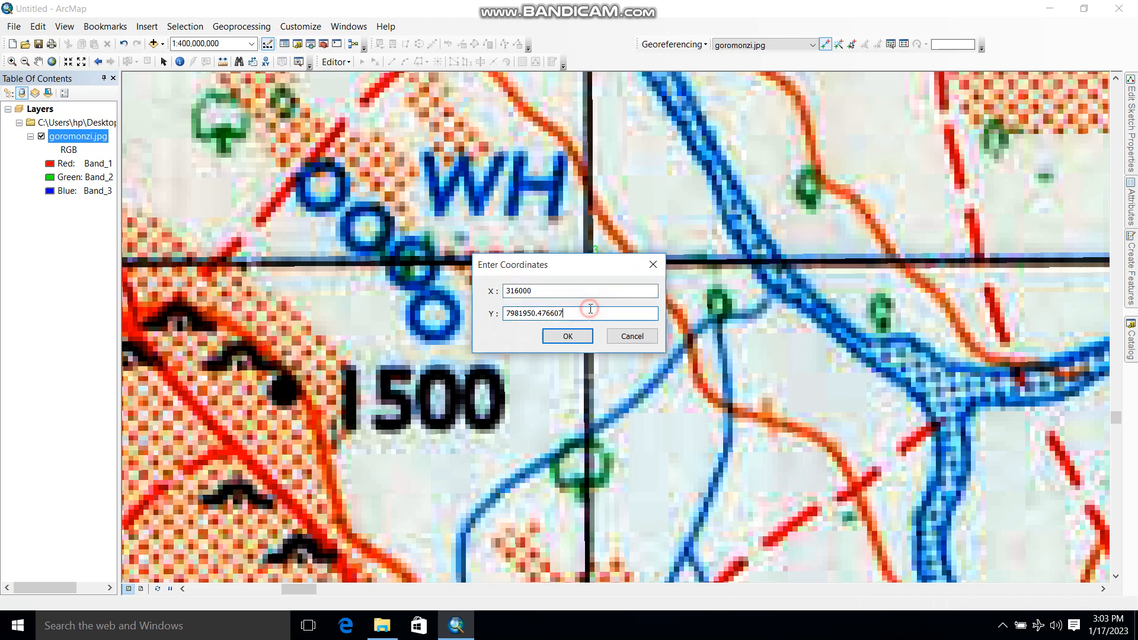
pyautogui.press('BackSpace')
pyautogui.press('BackSpace')
pyautogui.press('BackSpace')
pyautogui.press('BackSpace')
pyautogui.press('BackSpace')
pyautogui.press('BackSpace')
pyautogui.press('BackSpace')
pyautogui.press('BackSpace')
pyautogui.press('BackSpace')
pyautogui.press('BackSpace')
pyautogui.press('BackSpace')
pyautogui.press('BackSpace')
pyautogui.press('BackSpace')
pyautogui.click(567, 336)
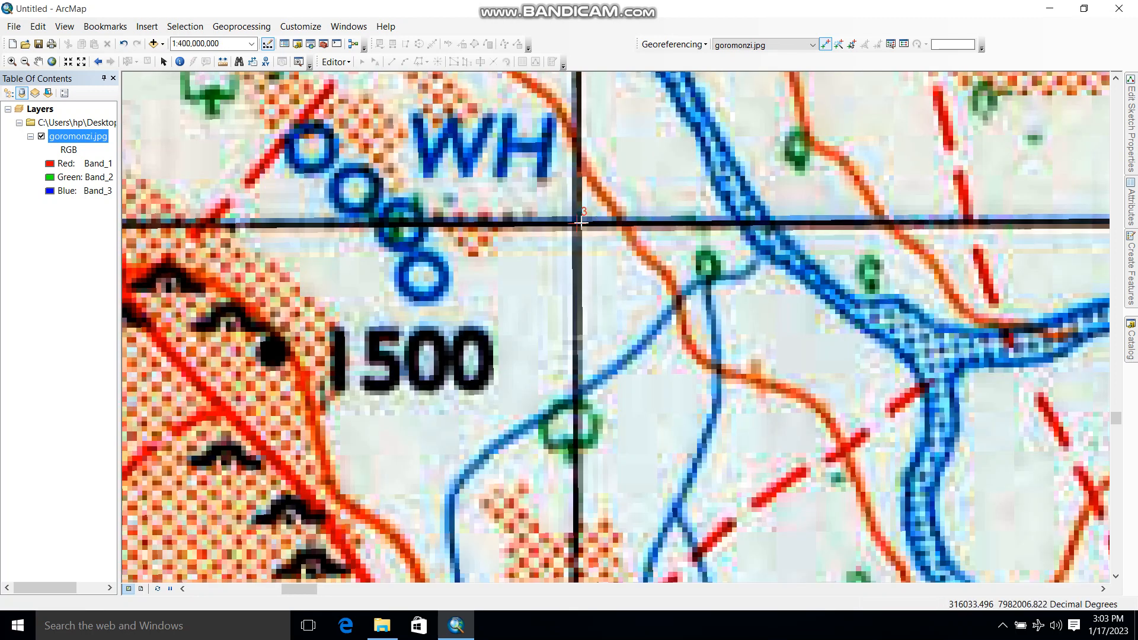
# Step: Update the georeferencing of goromonzi.jpg to store the transformation from the control points
pyautogui.scroll(1, 594, 233)
pyautogui.scroll(1, 596, 260)
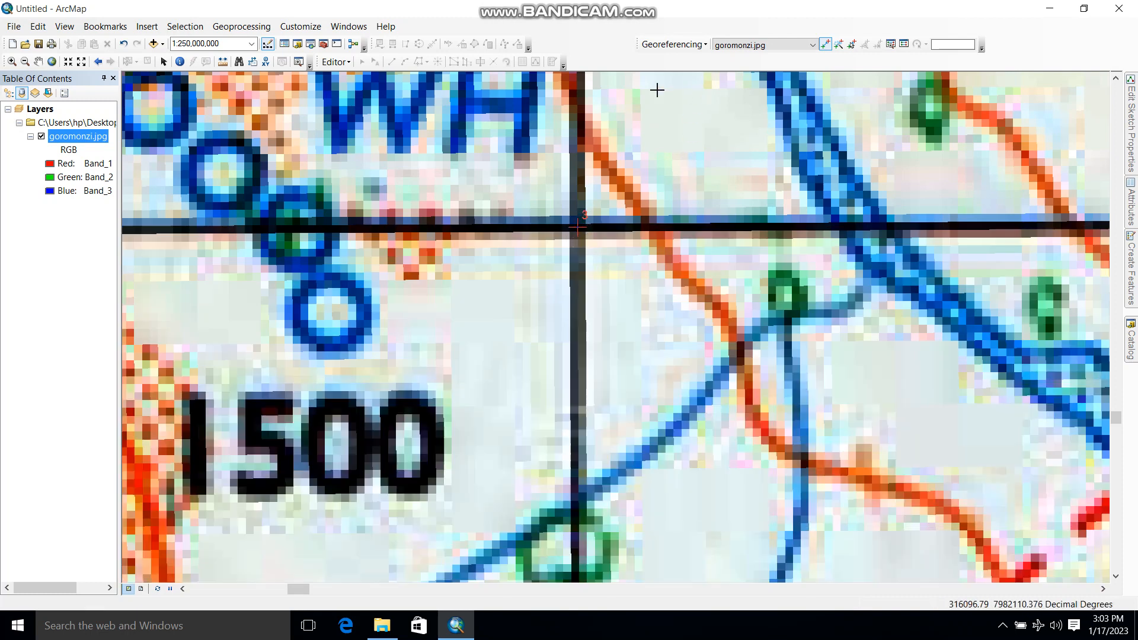
pyautogui.click(702, 46)
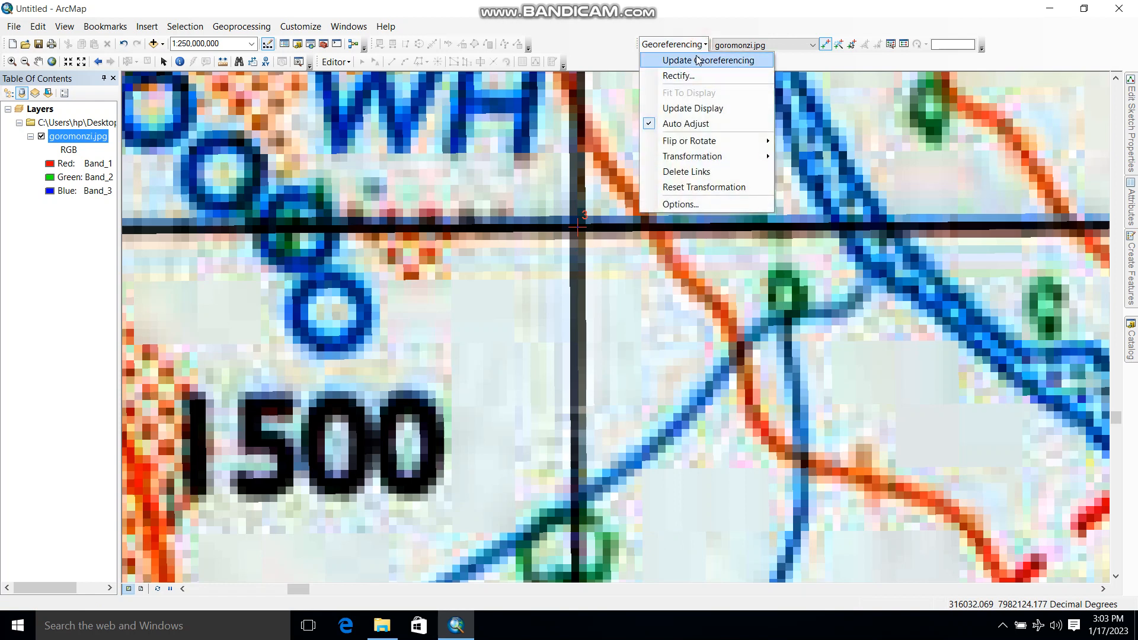
pyautogui.click(698, 60)
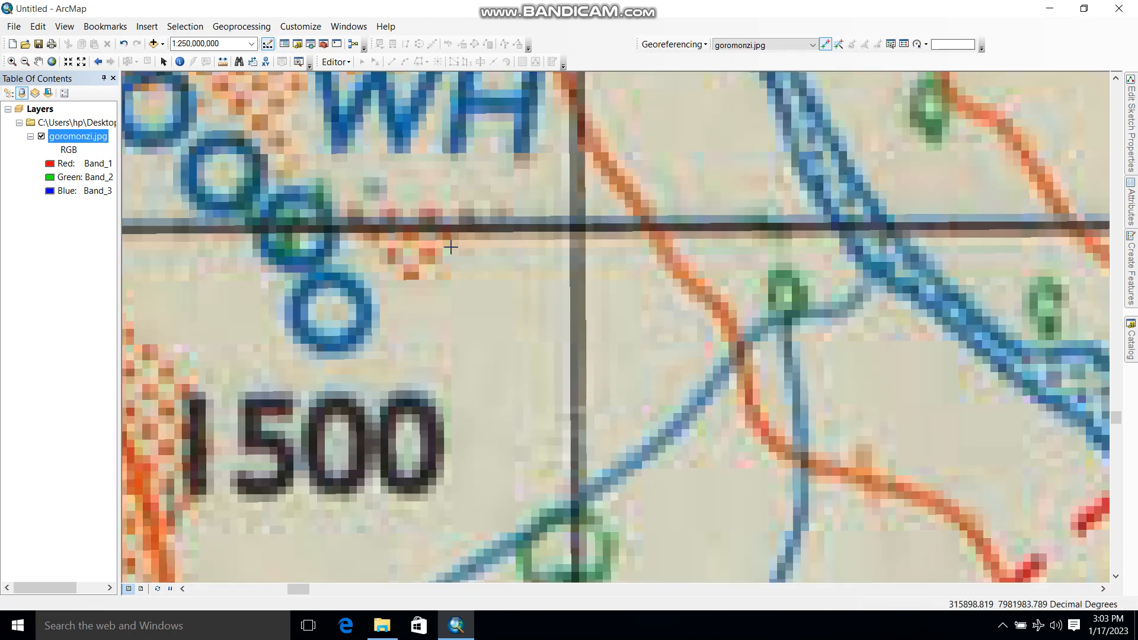
# Step: Check the map coordinates at the crossing of grid lines 316 and 8008 near the sheet's northwest corner
pyautogui.click(38, 62)
pyautogui.rightClick(73, 140)
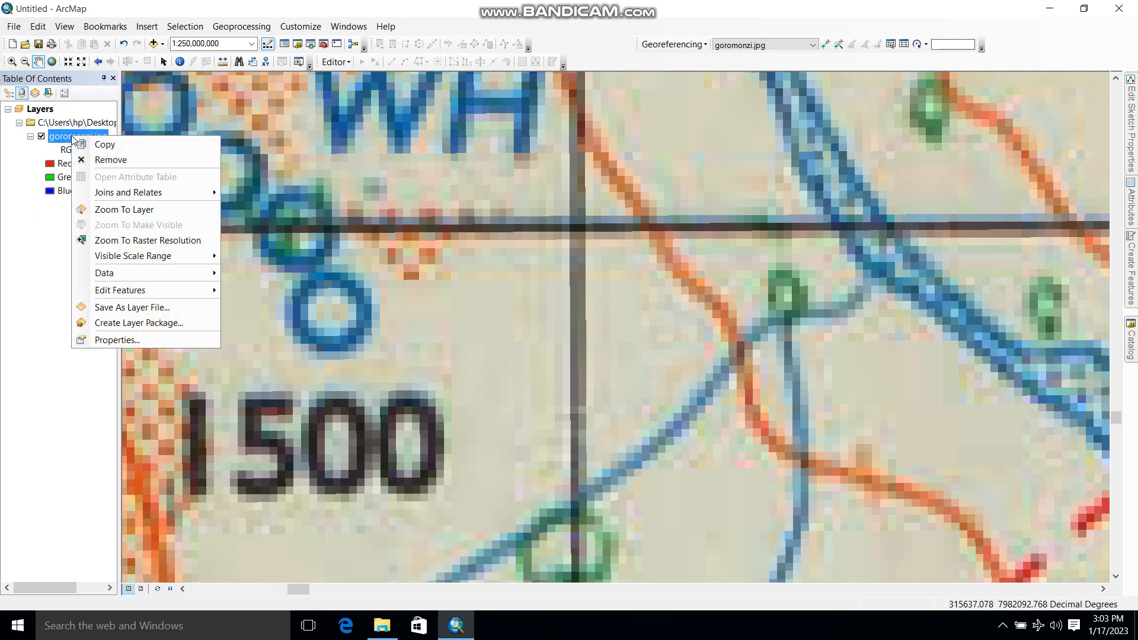
pyautogui.click(152, 213)
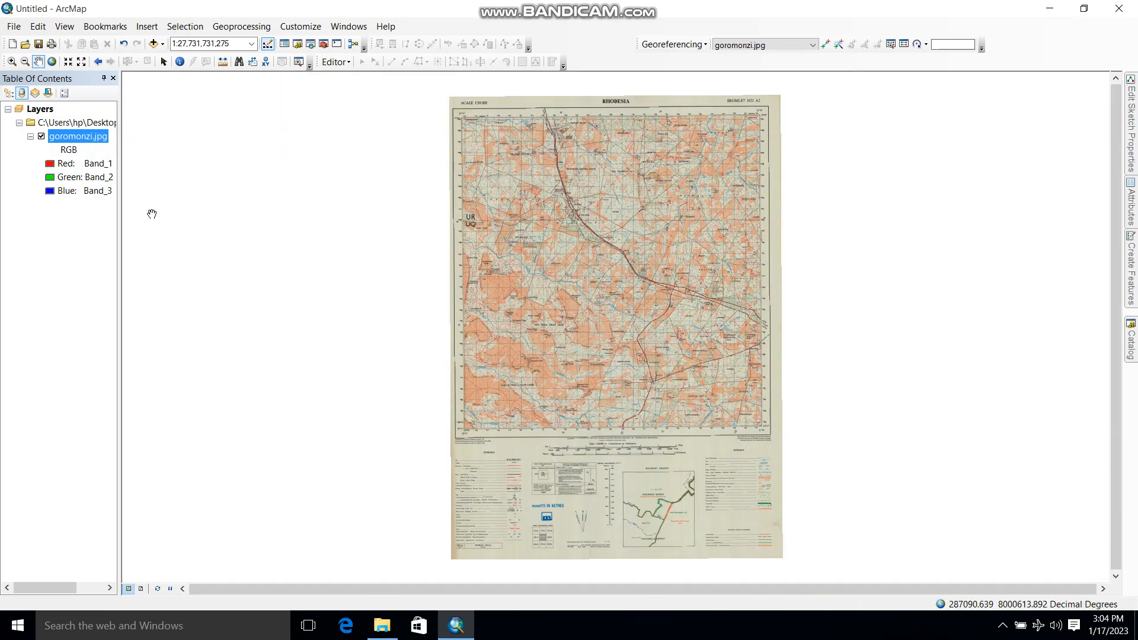
pyautogui.click(12, 62)
pyautogui.moveTo(452, 105); pyautogui.dragTo(535, 154)
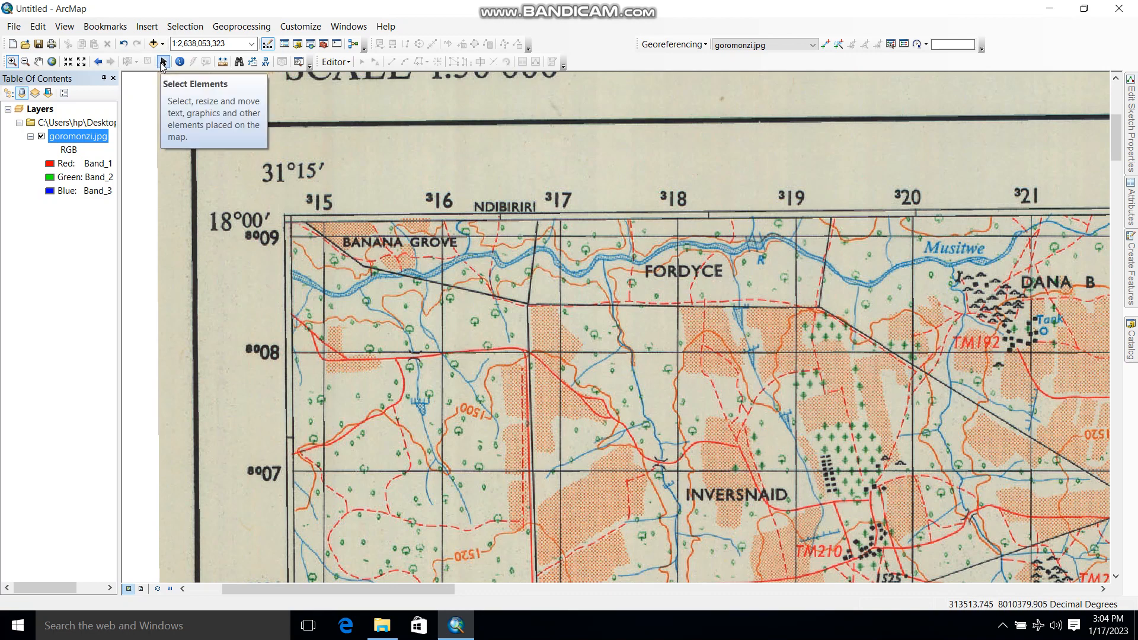
pyautogui.click(163, 62)
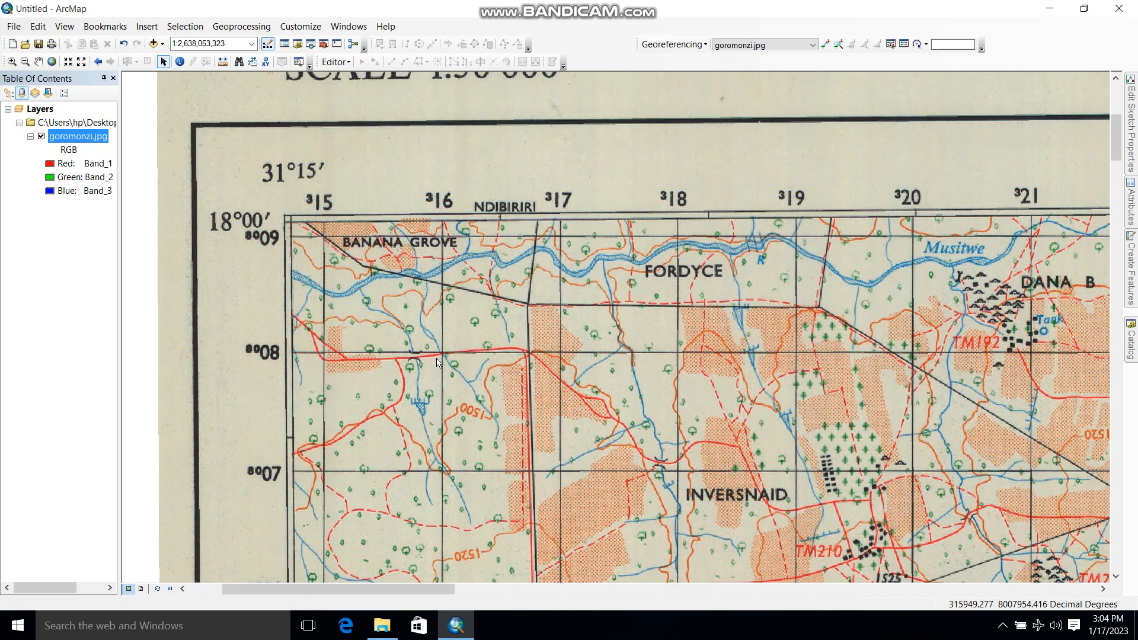
# Step: Save the map document as goromonzi geo in the ArcGIS tut folder and return to the full extent of the goromonzi.jpg layer
pyautogui.click(26, 31)
pyautogui.click(51, 92)
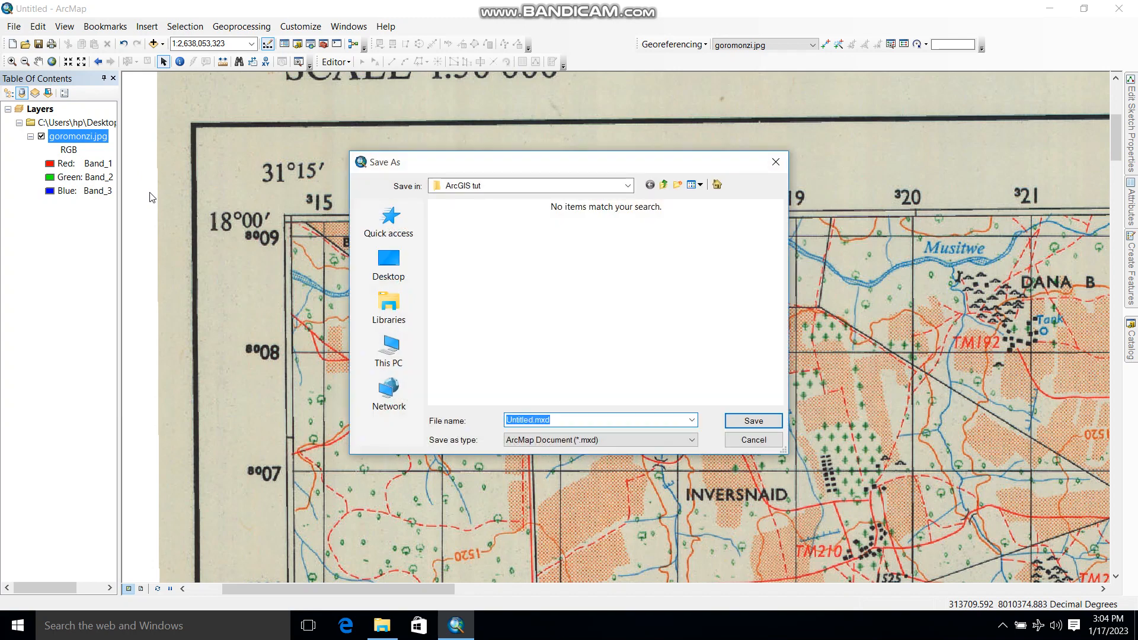
pyautogui.write('goromon')
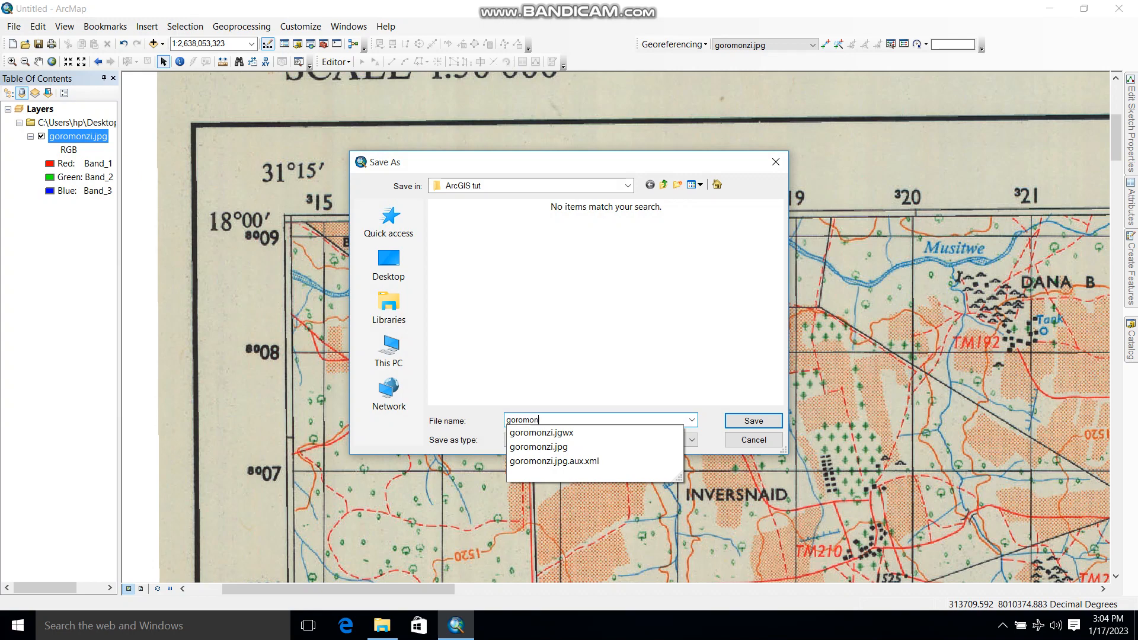
pyautogui.write('zi geo')
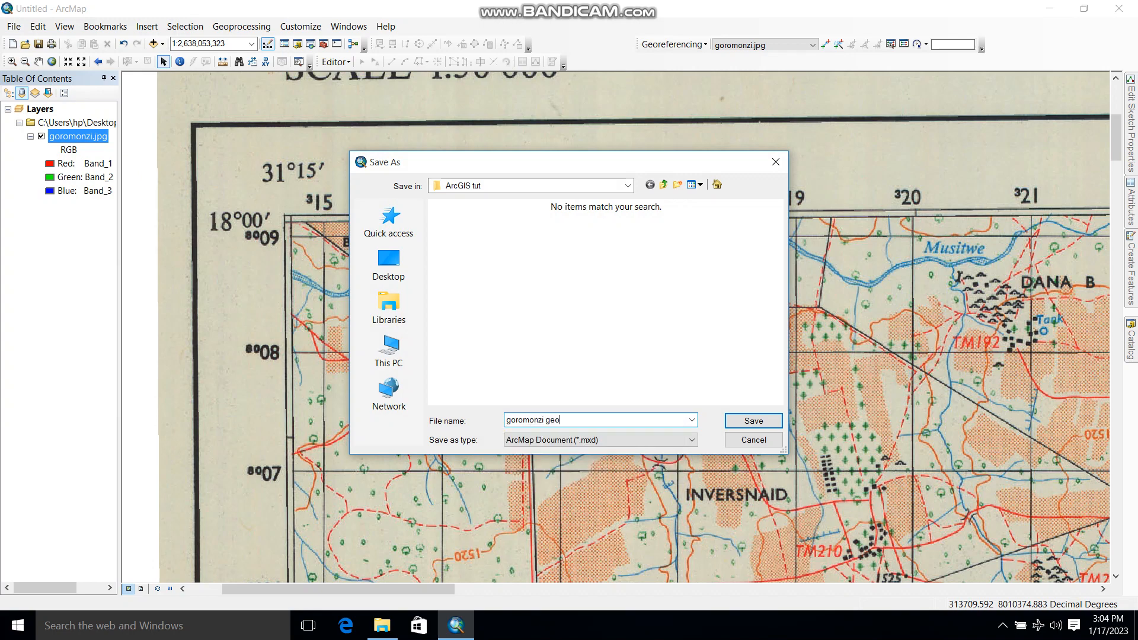
pyautogui.click(771, 422)
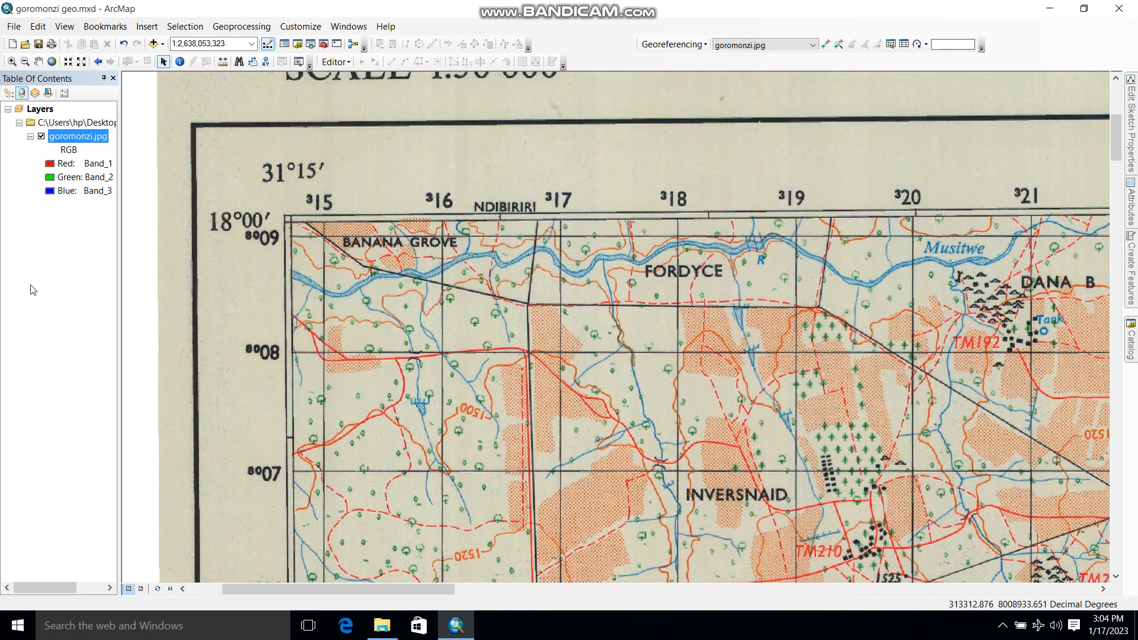
pyautogui.rightClick(64, 138)
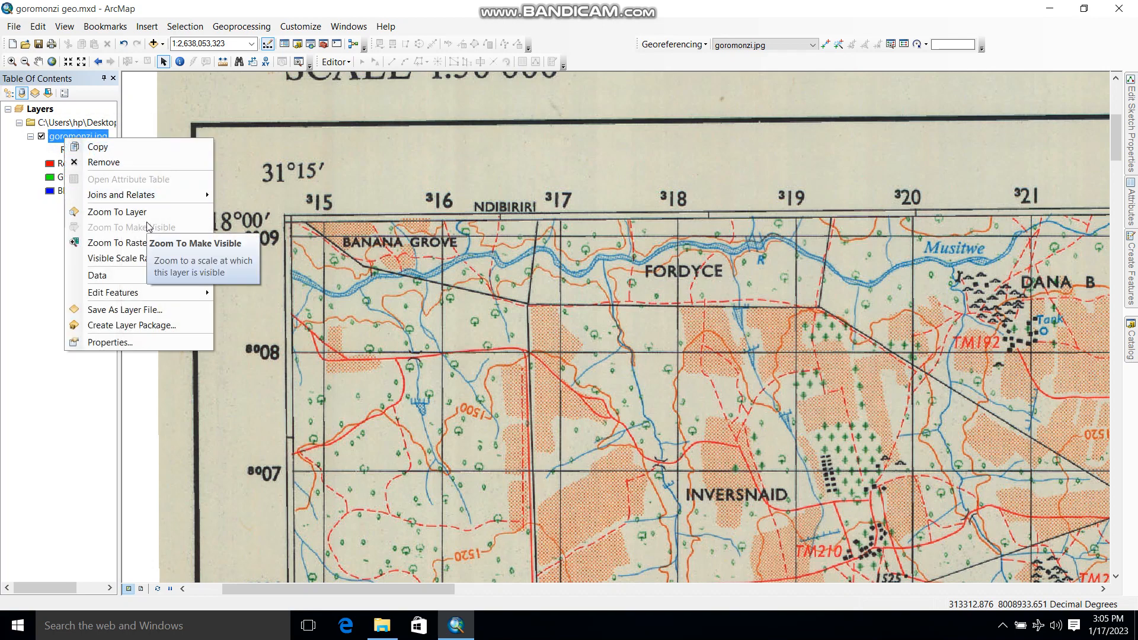
pyautogui.click(118, 212)
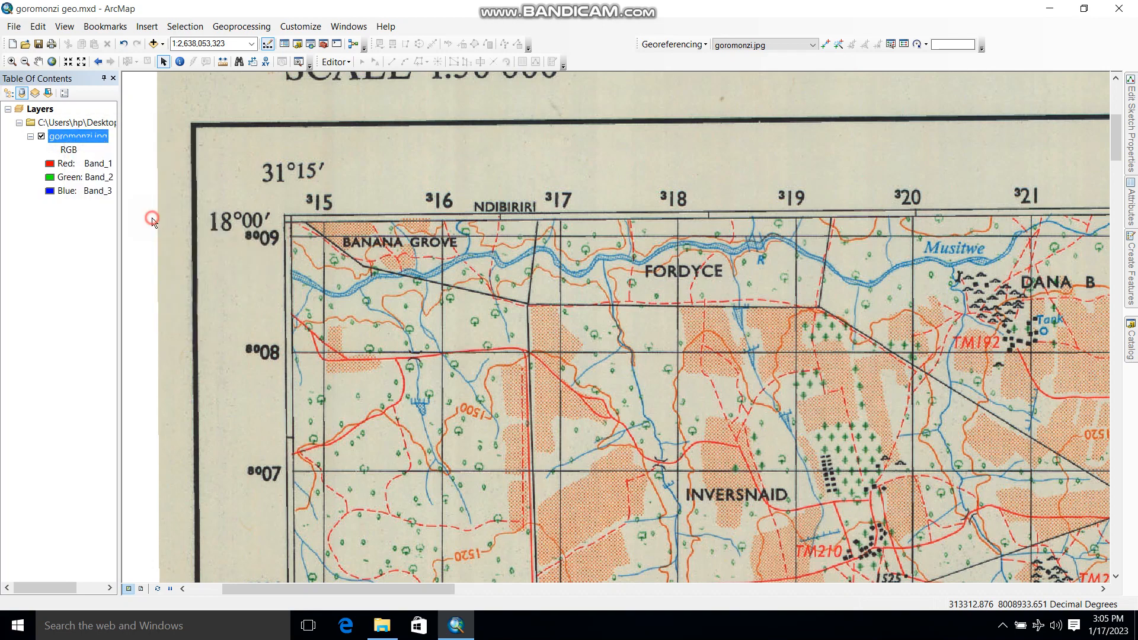